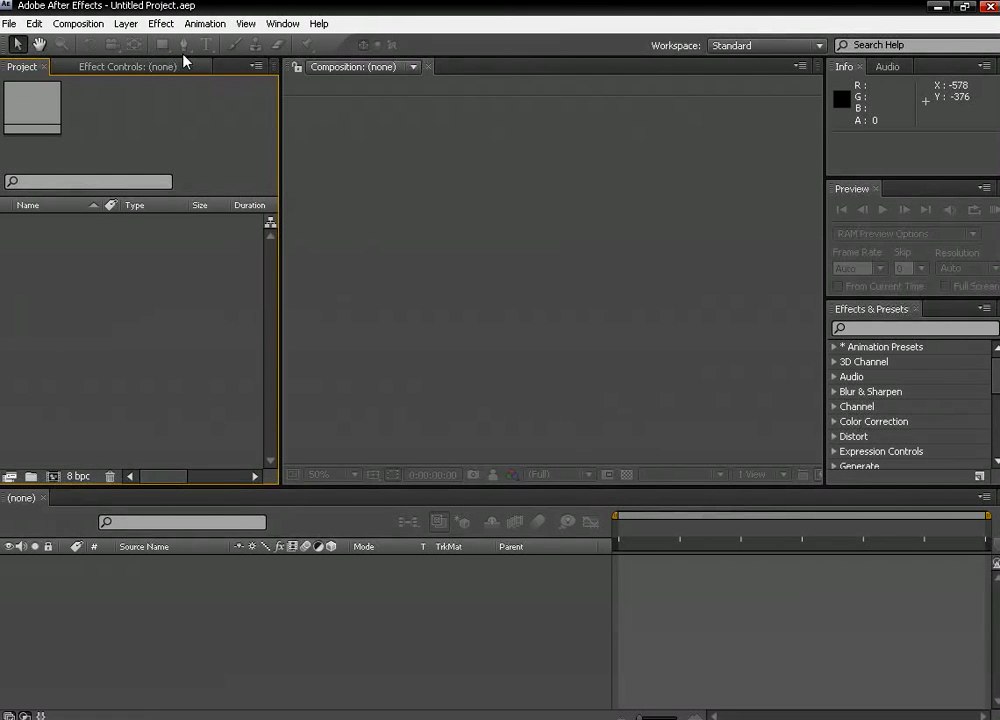
# - Import ambien_occ, diffuse, shadow and zdepth from the images folder as footage, interpreting each alpha as Straight - Unmatted
pyautogui.doubleClick(140, 250)
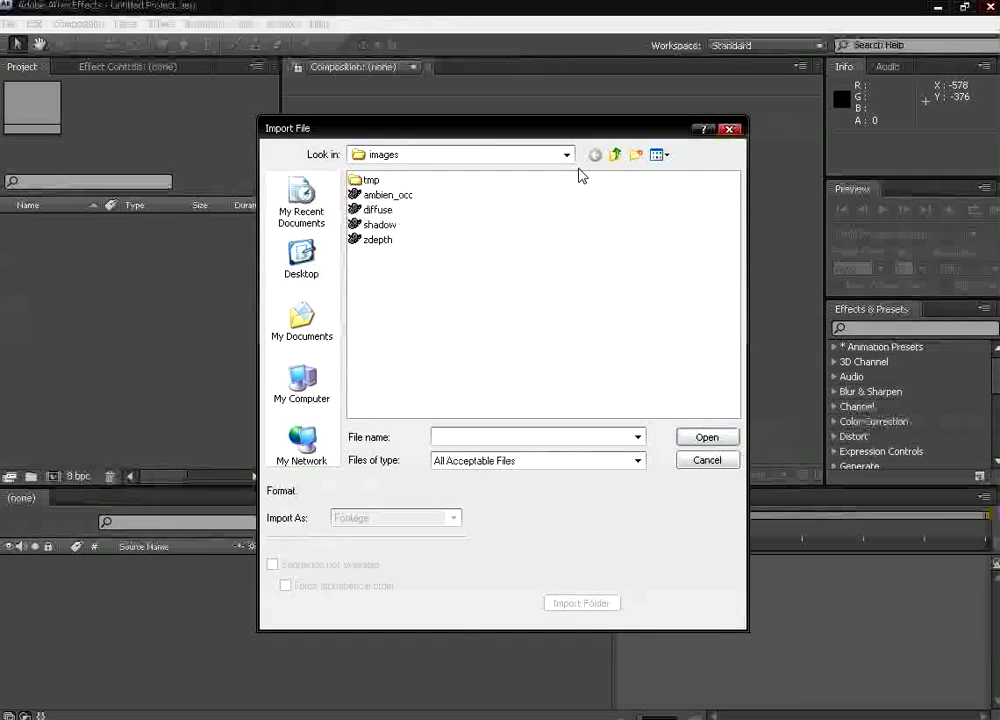
pyautogui.click(568, 154)
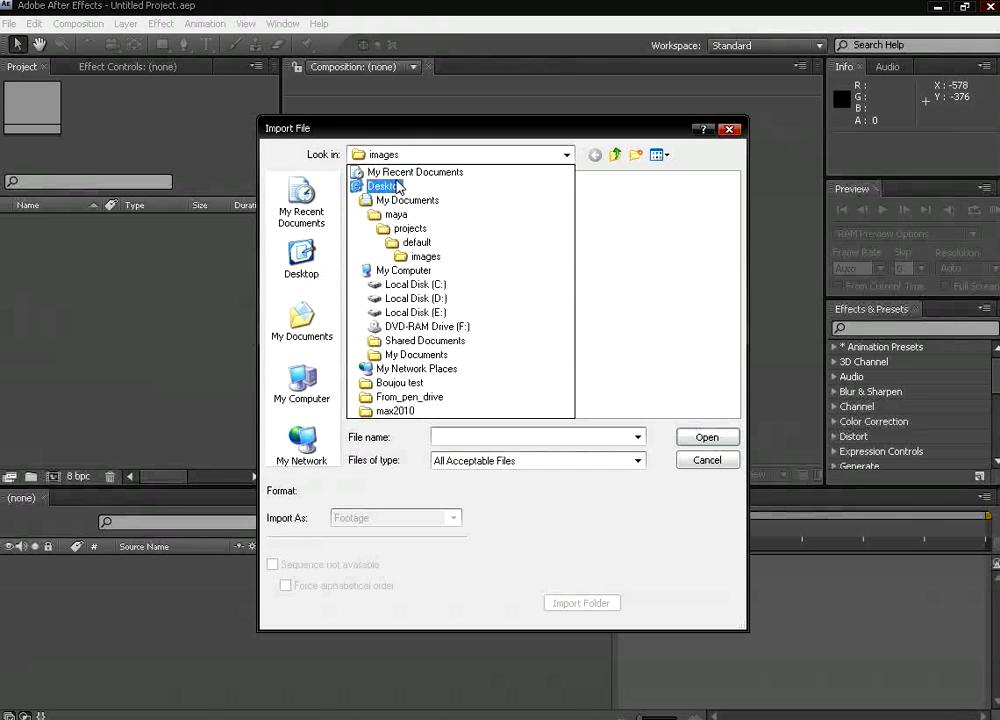
pyautogui.click(427, 258)
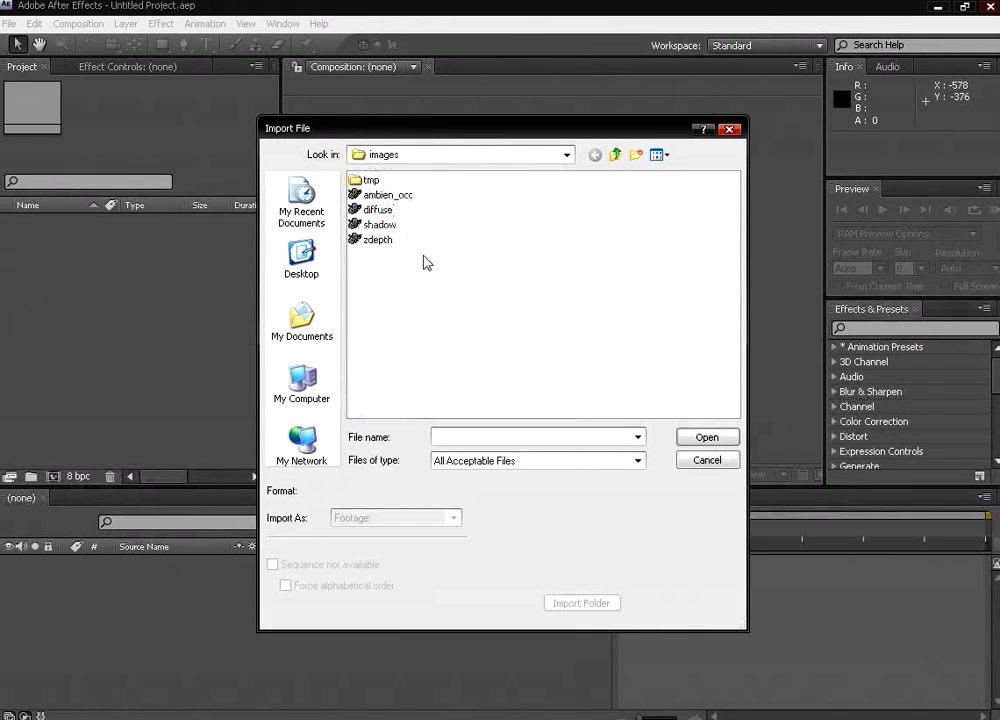
pyautogui.moveTo(407, 266); pyautogui.dragTo(358, 188)
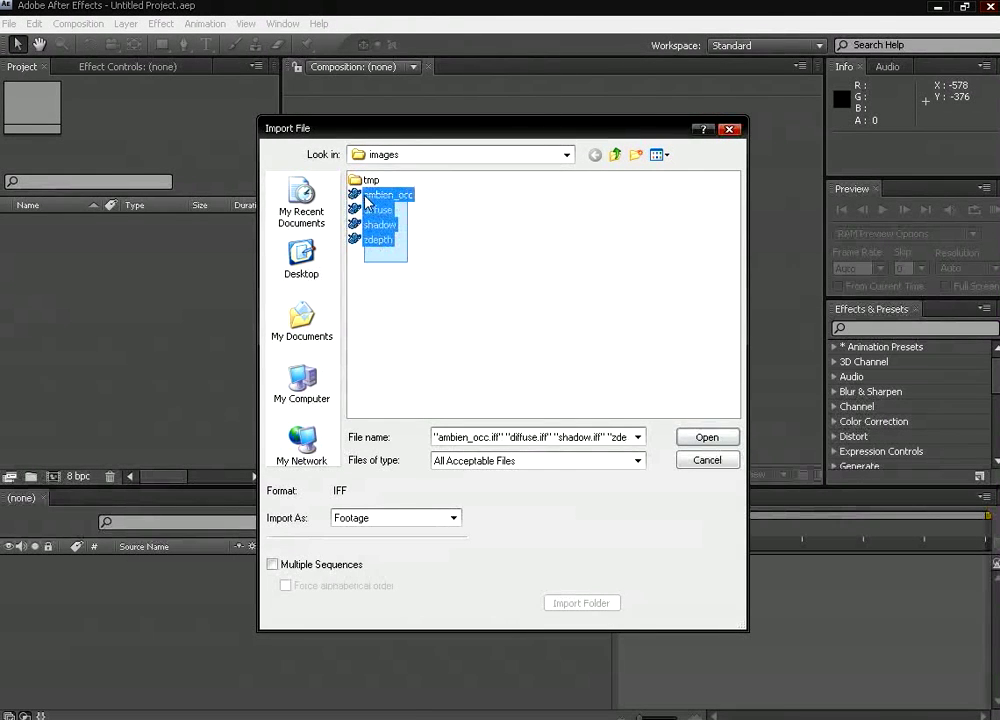
pyautogui.click(682, 440)
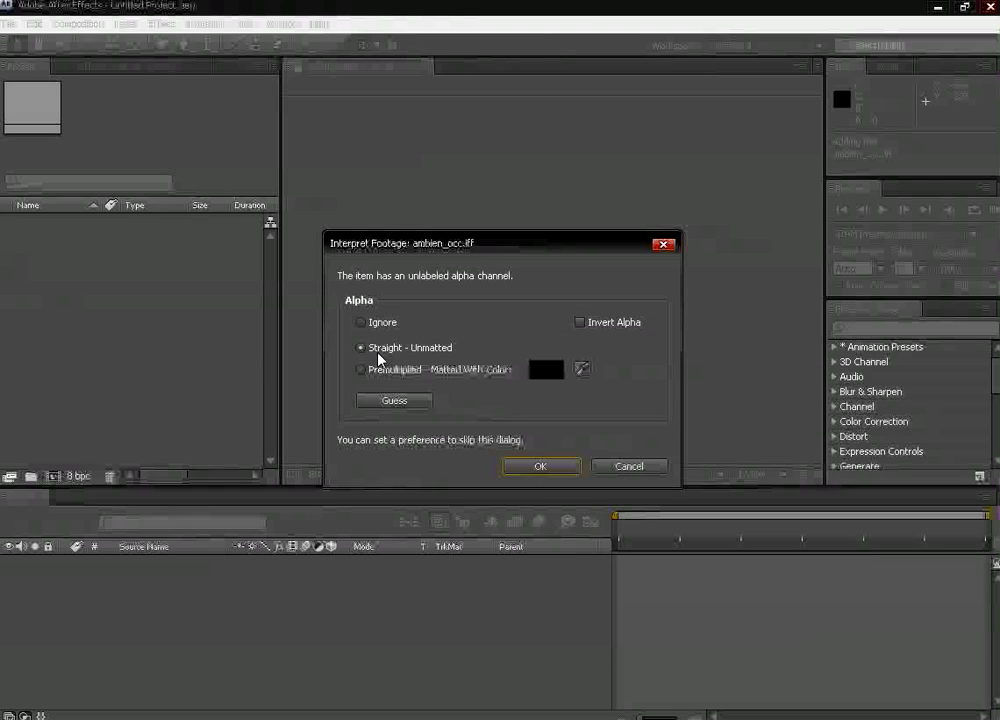
pyautogui.click(532, 466)
pyautogui.click(532, 466)
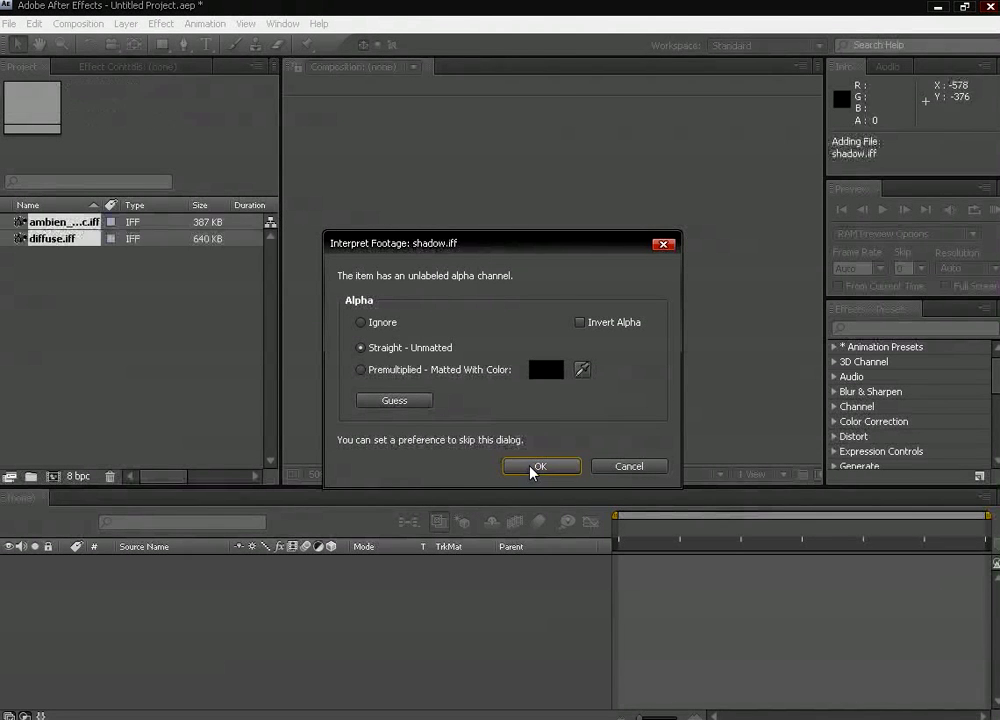
pyautogui.click(532, 468)
pyautogui.click(532, 466)
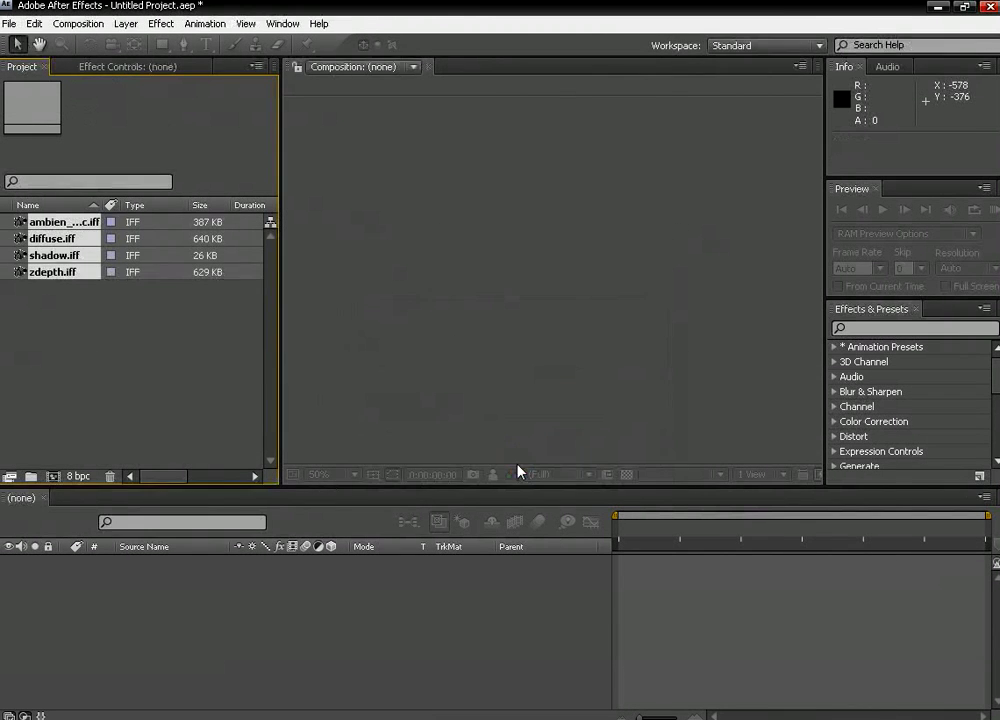
# - Preview the ambien_occ.iff and diffuse.iff render passes in the footage viewer
pyautogui.click(62, 257)
pyautogui.click(64, 239)
pyautogui.doubleClick(62, 223)
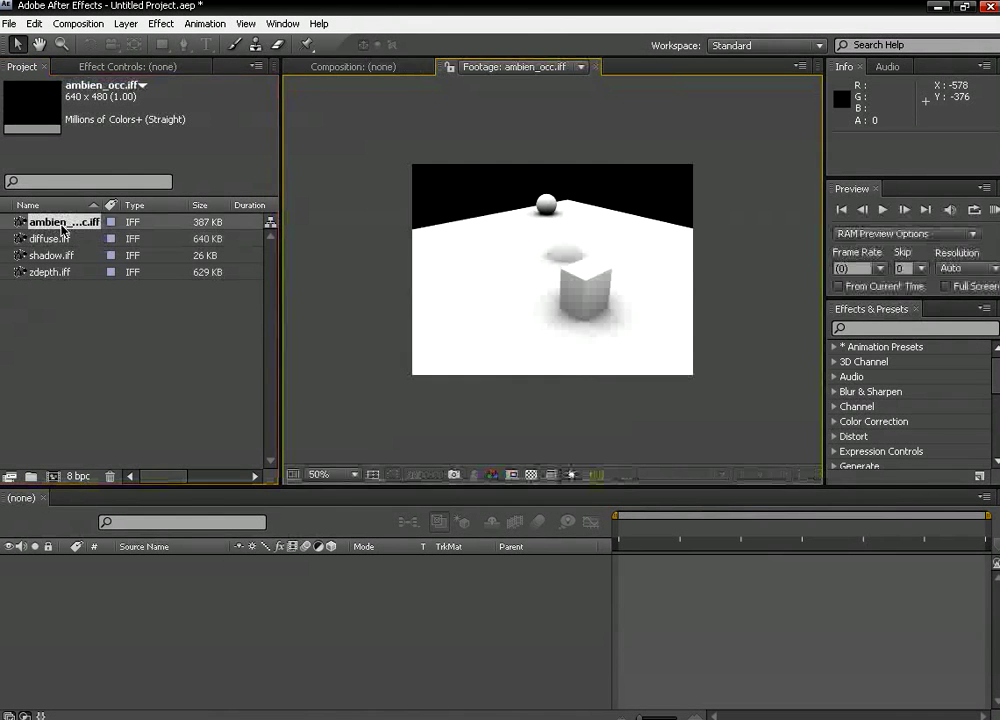
pyautogui.click(65, 273)
pyautogui.click(62, 256)
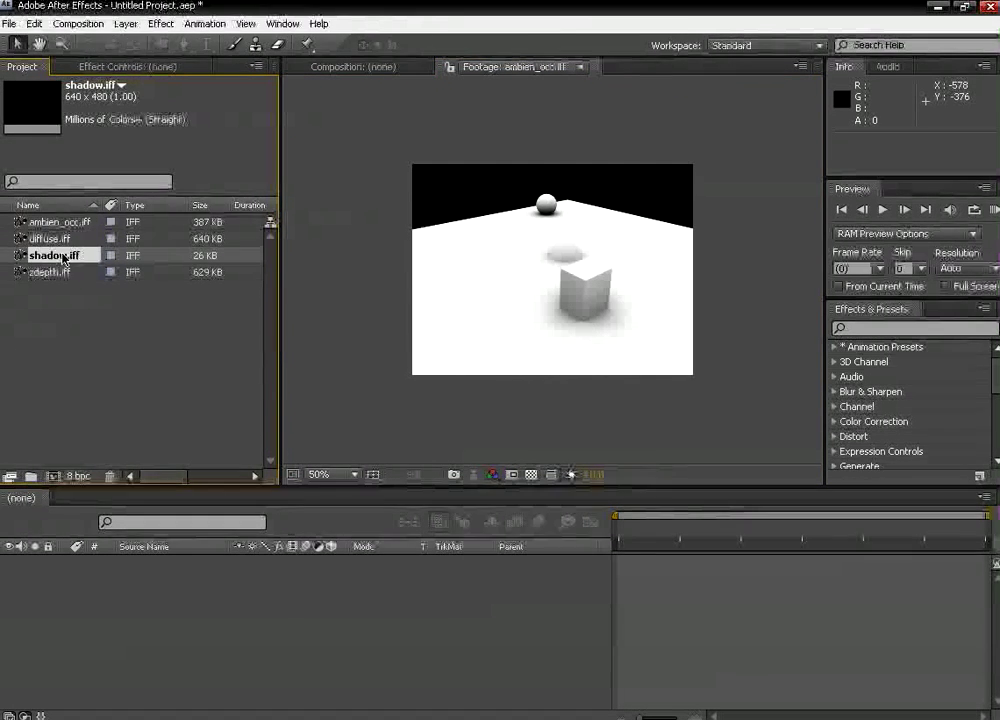
pyautogui.click(62, 239)
pyautogui.click(89, 330)
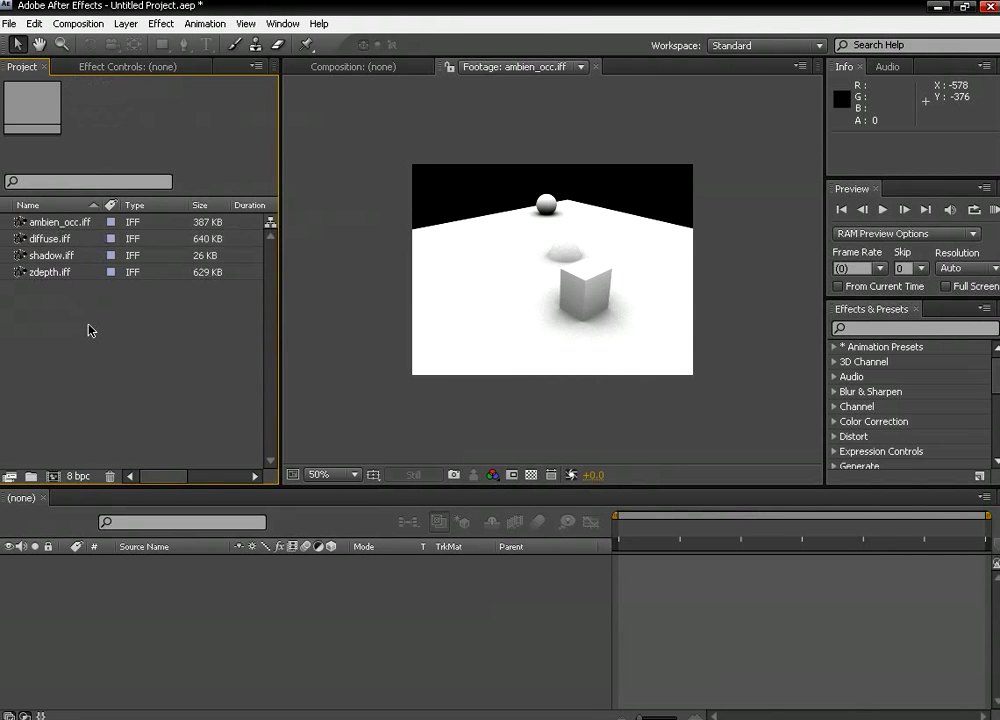
pyautogui.doubleClick(55, 237)
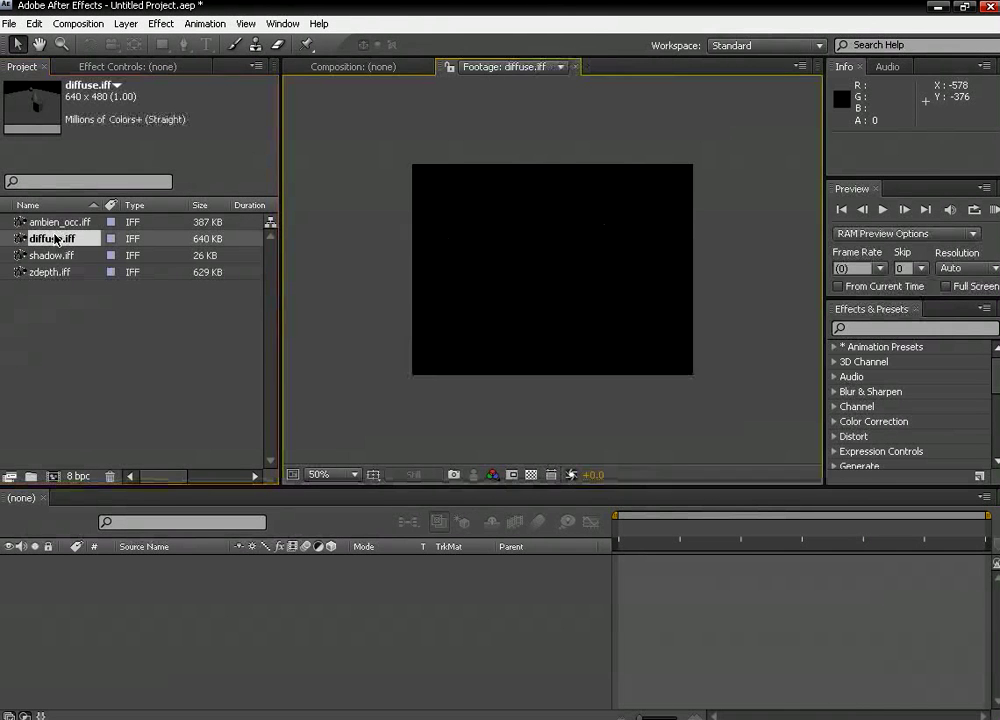
pyautogui.click(122, 341)
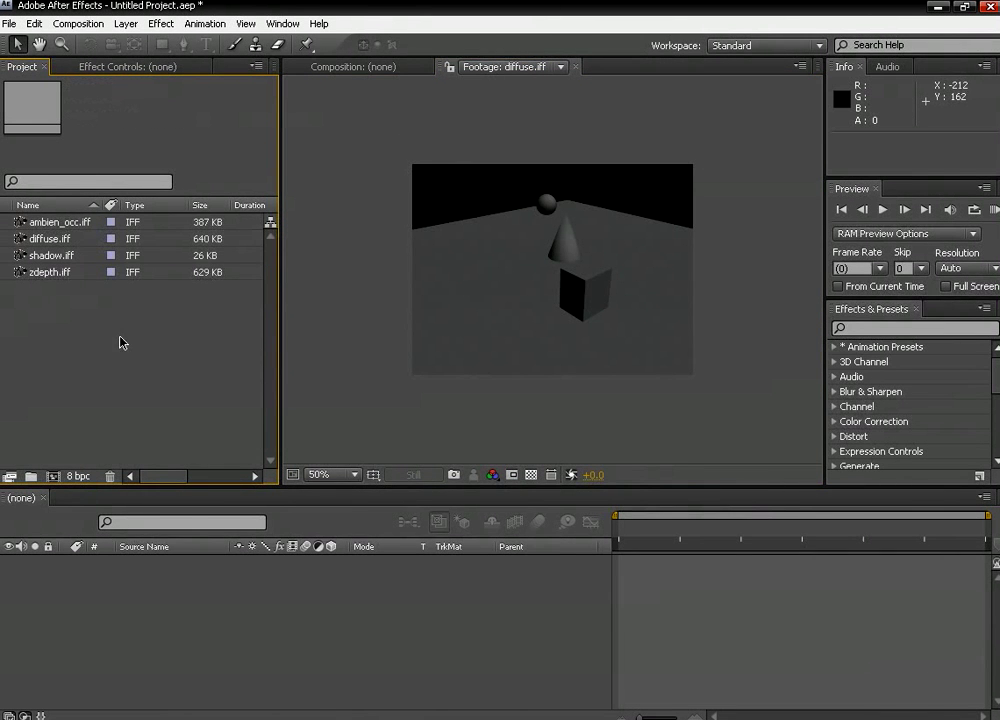
# - Create a new composition from the diffuse.iff footage
pyautogui.click(60, 272)
pyautogui.moveTo(50, 238); pyautogui.dragTo(80, 553)
pyautogui.moveTo(94, 600); pyautogui.dragTo(94, 602)
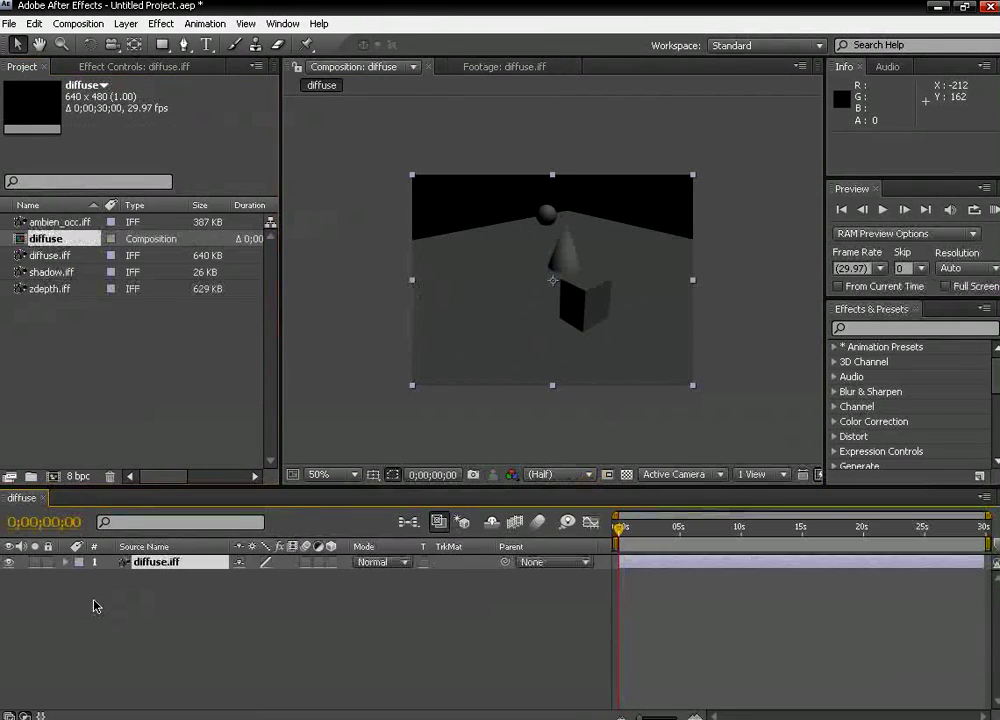
pyautogui.scroll(2, 578, 288)
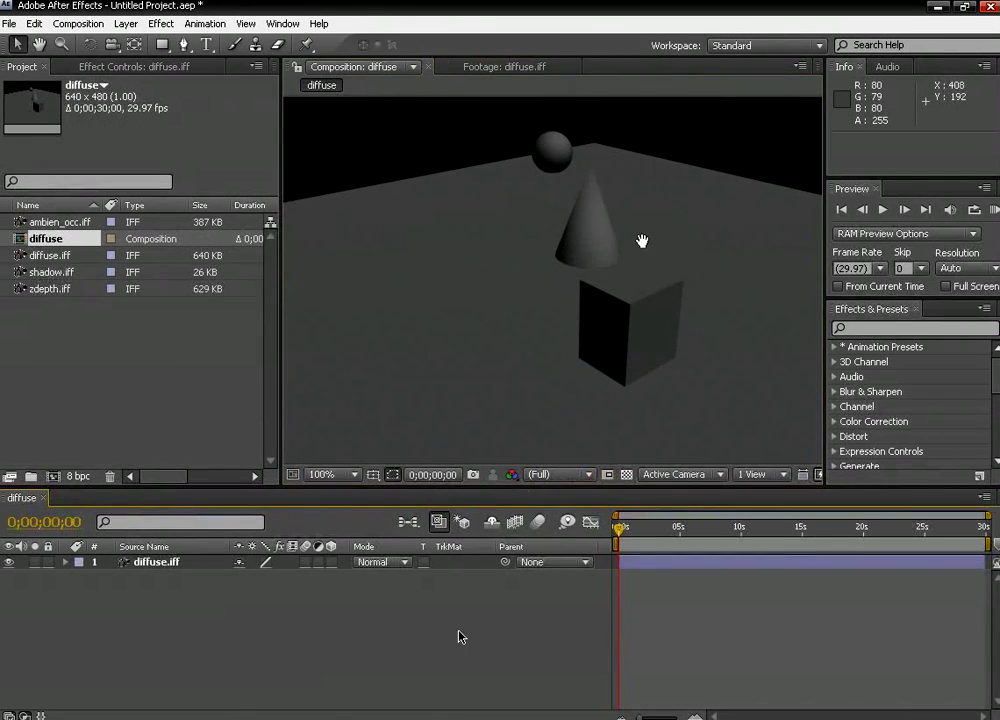
pyautogui.click(430, 653)
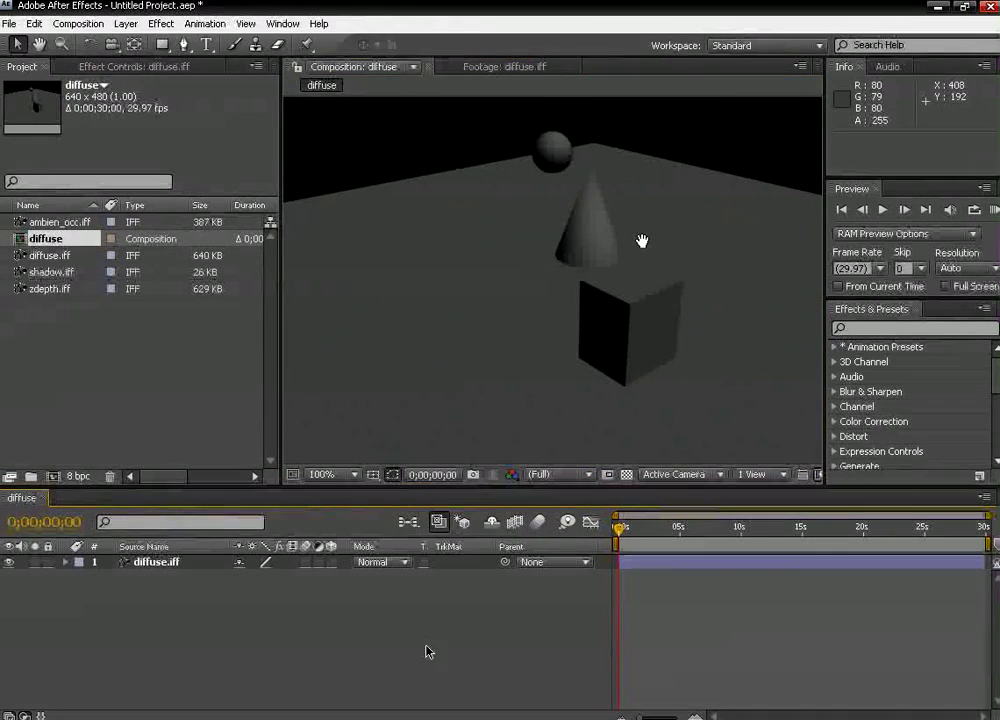
# - Add ambien_occ.iff to the diffuse composition as a layer above diffuse.iff
pyautogui.click(47, 256)
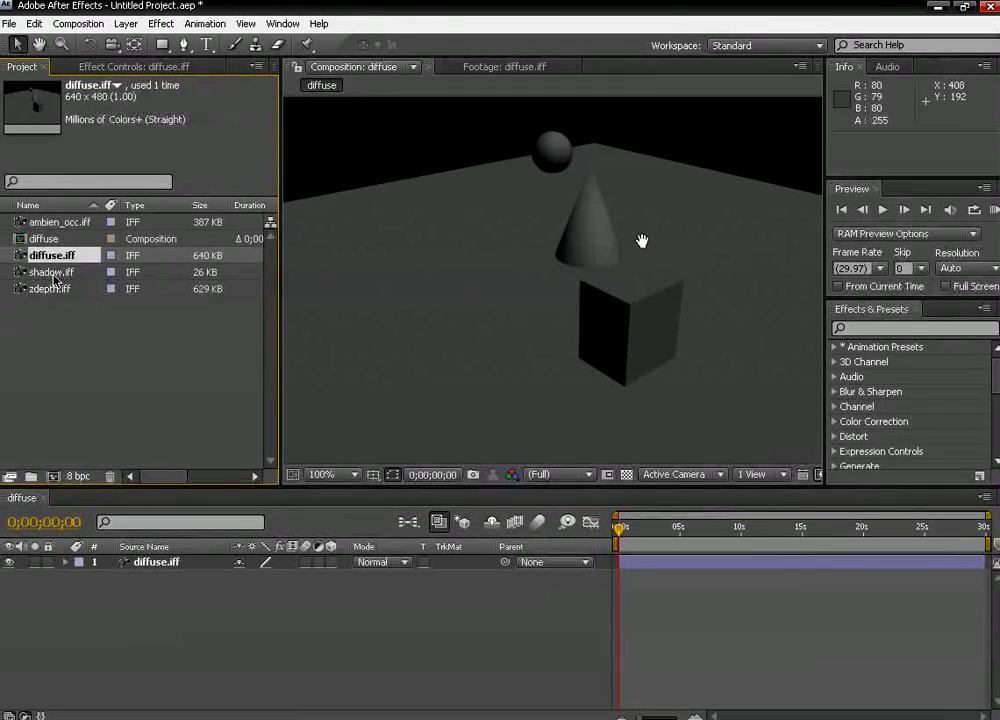
pyautogui.click(49, 275)
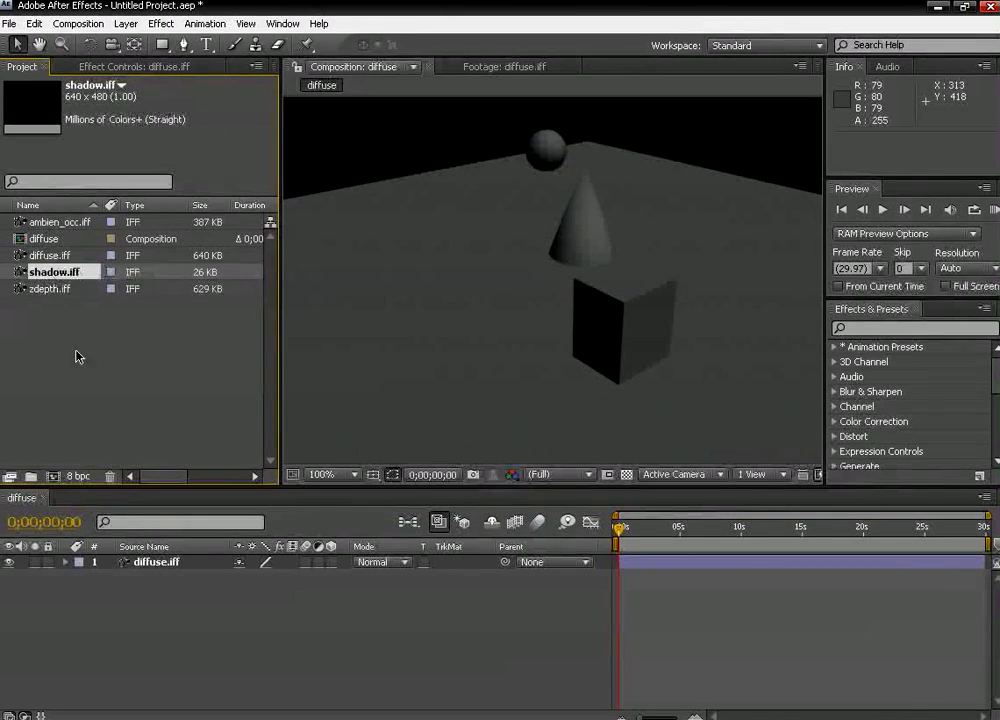
pyautogui.click(77, 354)
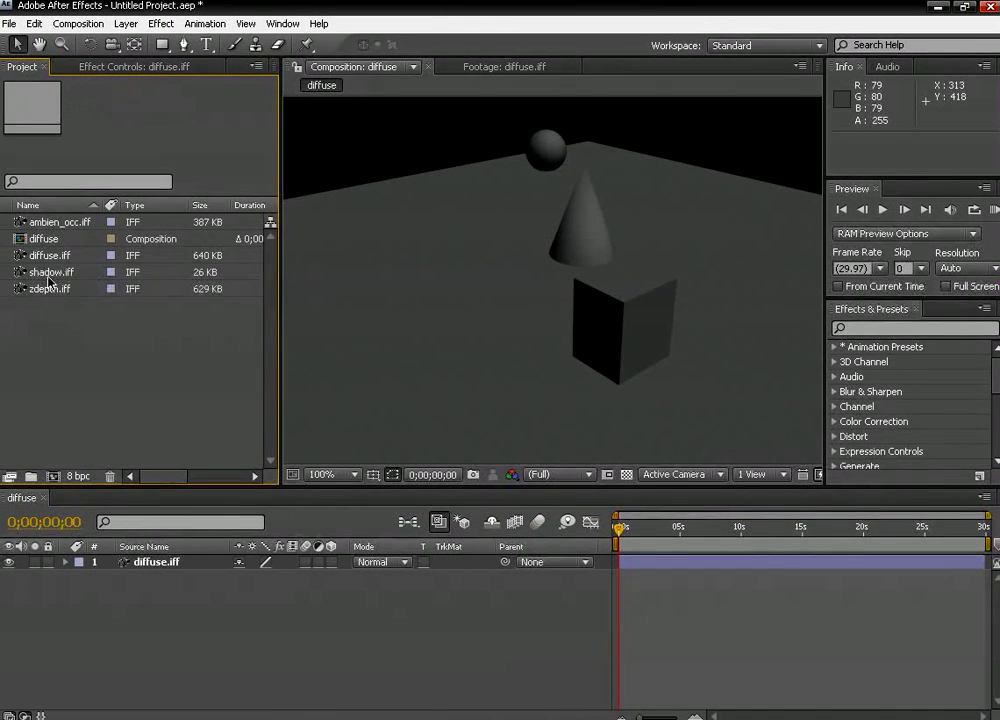
pyautogui.click(42, 274)
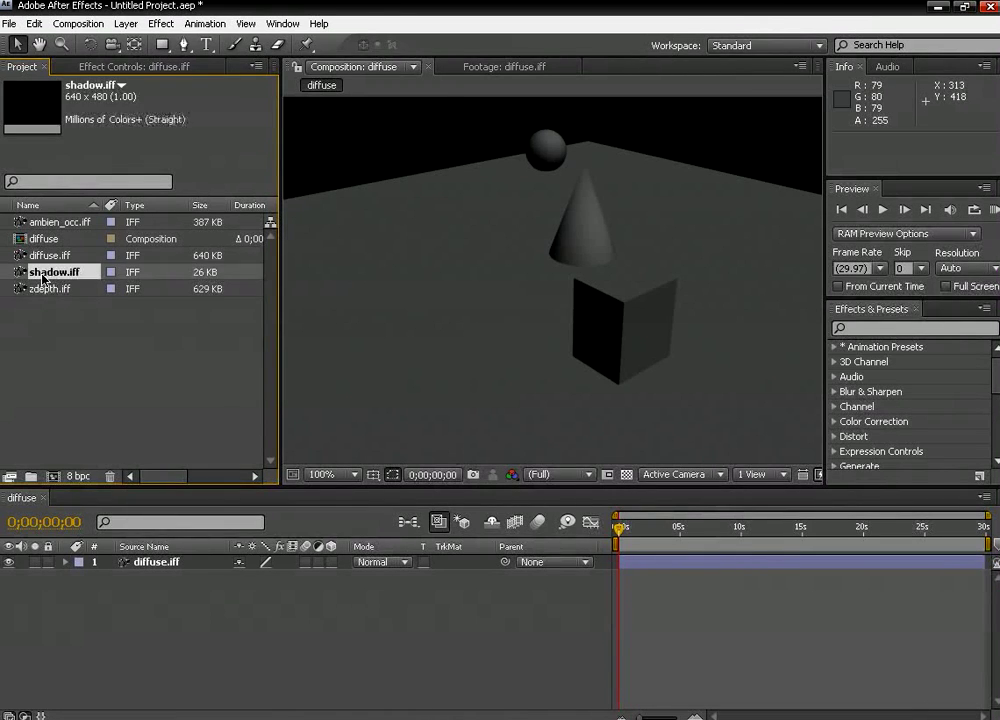
pyautogui.click(47, 224)
pyautogui.moveTo(47, 231); pyautogui.dragTo(150, 570)
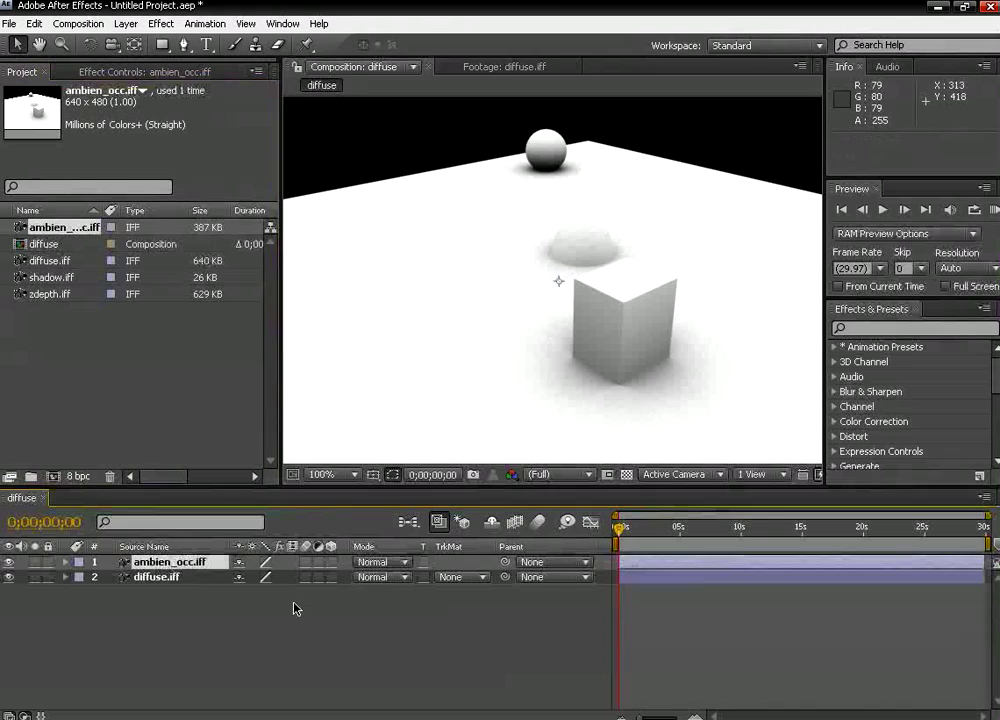
# - Set the ambien_occ.iff layer's blending mode to Multiply
pyautogui.click(406, 568)
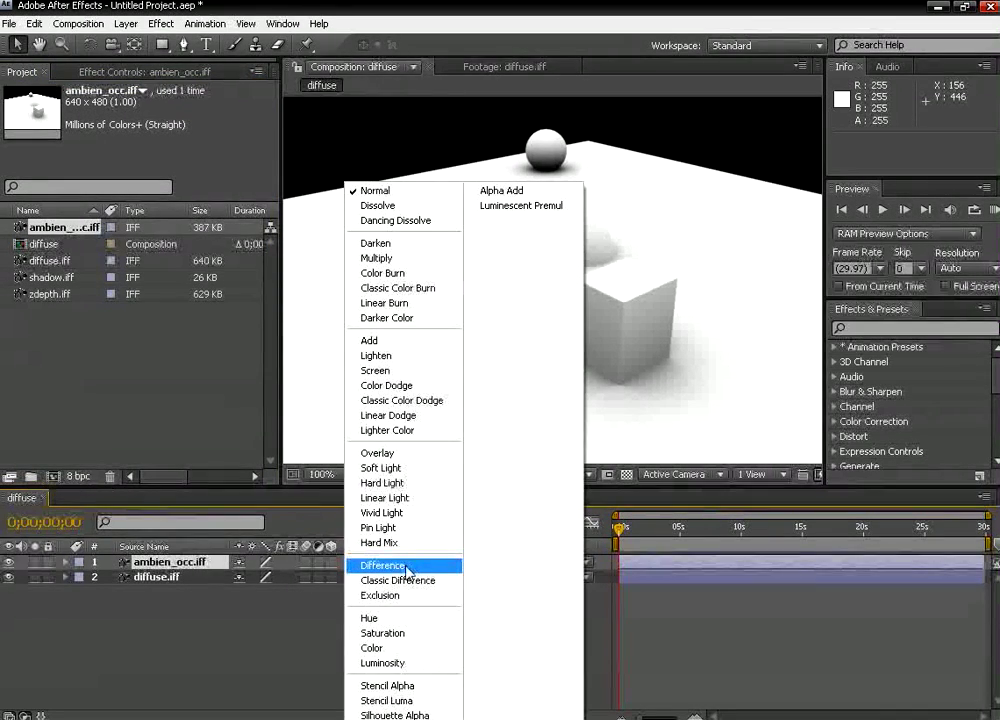
pyautogui.click(409, 260)
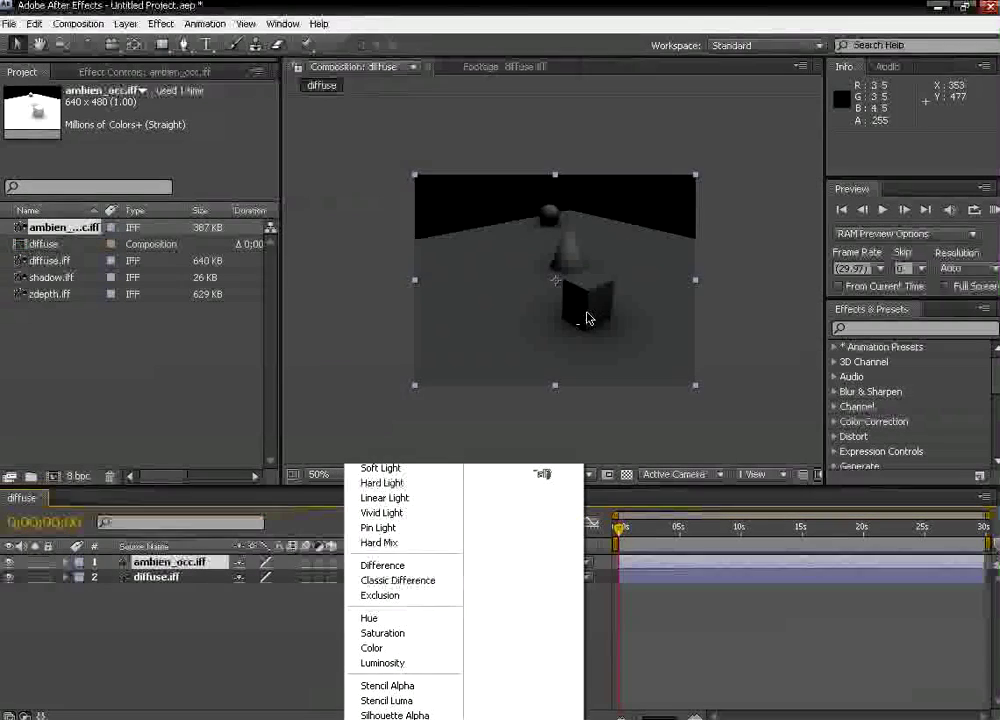
pyautogui.moveTo(594, 282); pyautogui.dragTo(554, 296)
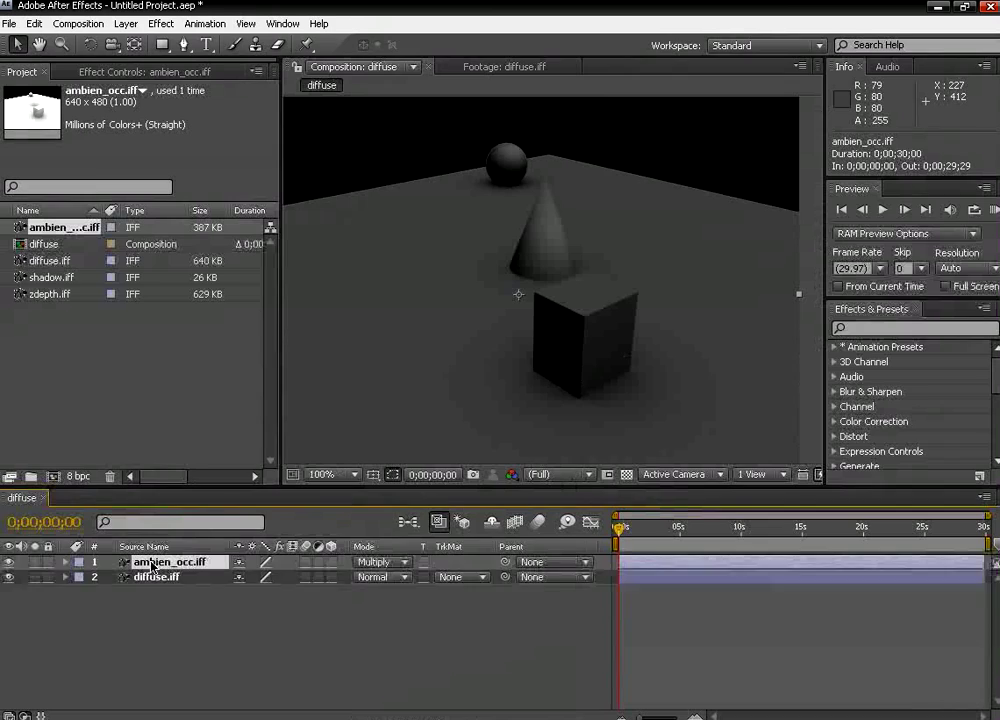
# - Reduce the ambien_occ.iff layer's opacity to 81%
pyautogui.press('t')
pyautogui.moveTo(240, 577); pyautogui.dragTo(225, 580)
pyautogui.press('t')
pyautogui.click(277, 650)
# - Toggle the ambien_occ.iff layer's visibility off and on to compare the image with and without ambient occlusion
pyautogui.click(11, 565)
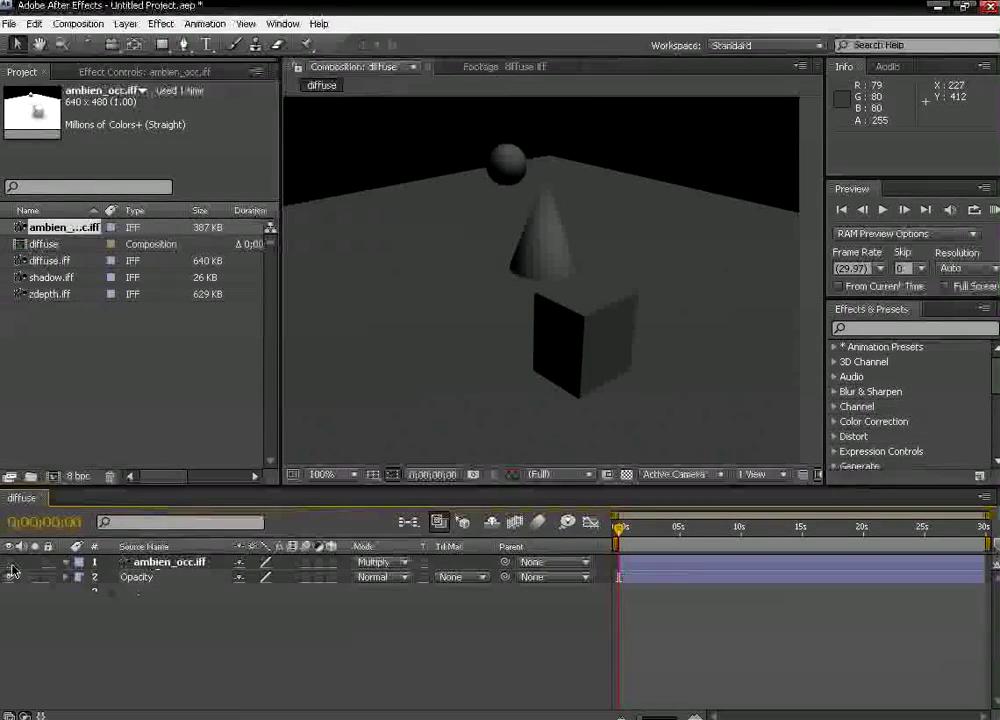
pyautogui.click(11, 565)
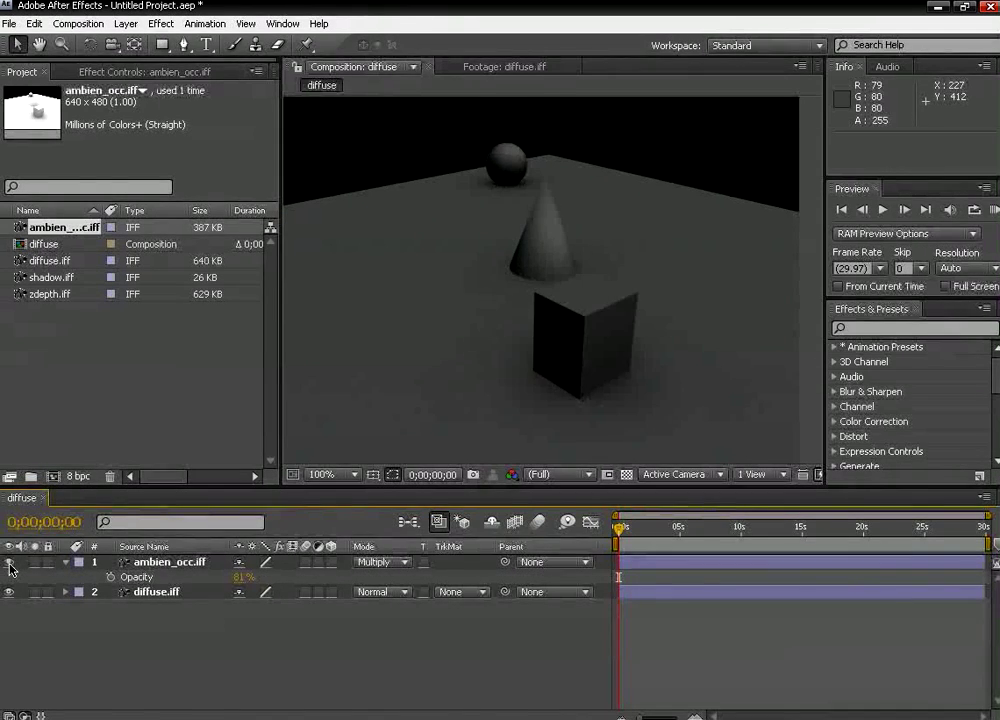
pyautogui.click(11, 565)
pyautogui.click(11, 565)
pyautogui.click(11, 565)
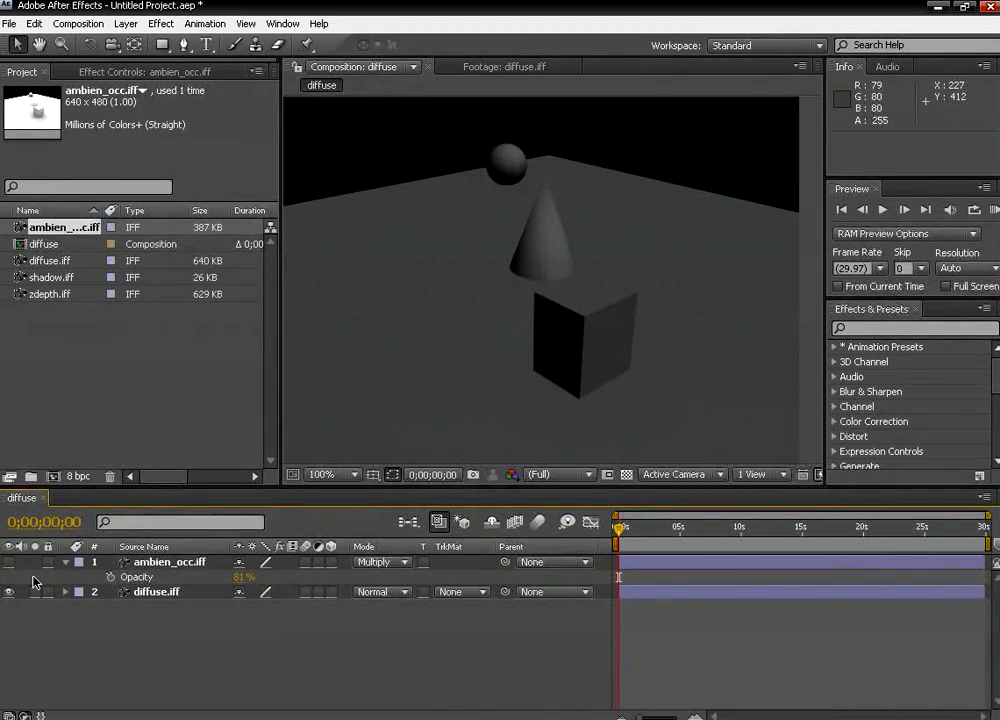
pyautogui.click(11, 565)
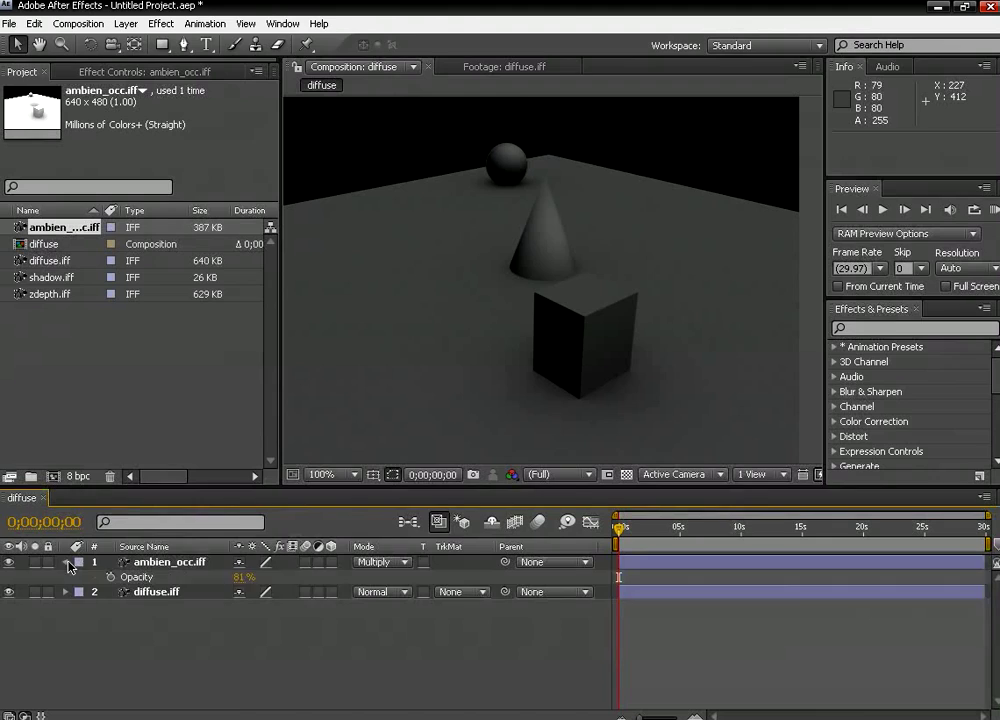
# - Collapse the ambien_occ.iff layer's properties and add shadow.iff as the topmost layer of the composition
pyautogui.click(66, 562)
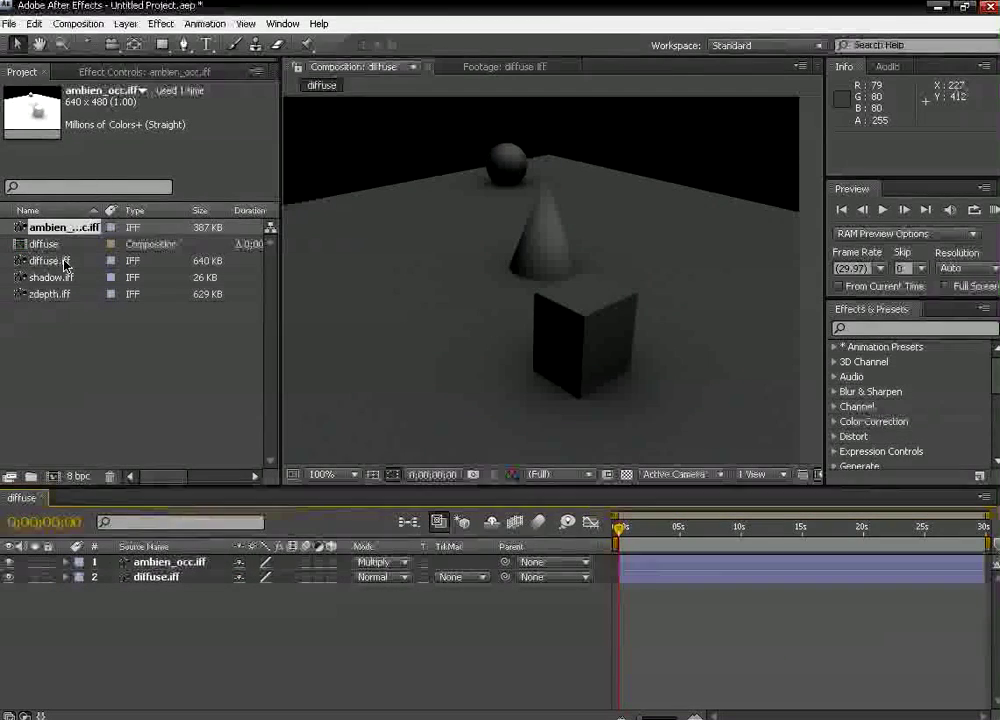
pyautogui.moveTo(56, 279); pyautogui.dragTo(163, 563)
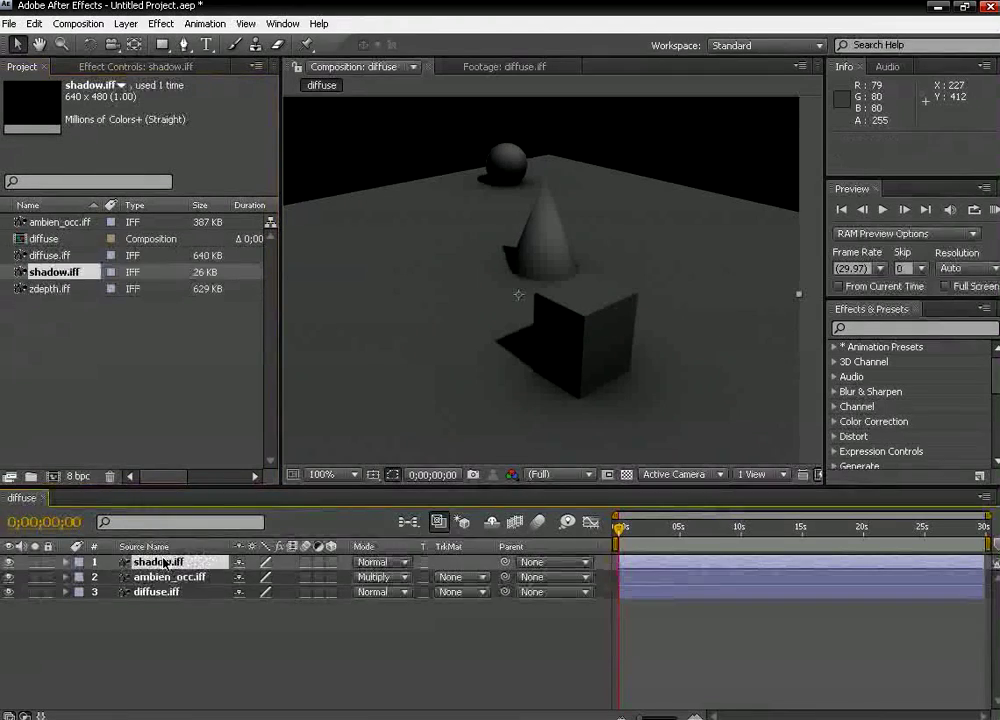
pyautogui.click(299, 674)
# - Toggle the visibility of the shadow.iff and ambien_occ.iff layers to compare what each pass contributes to the composite
pyautogui.click(12, 562)
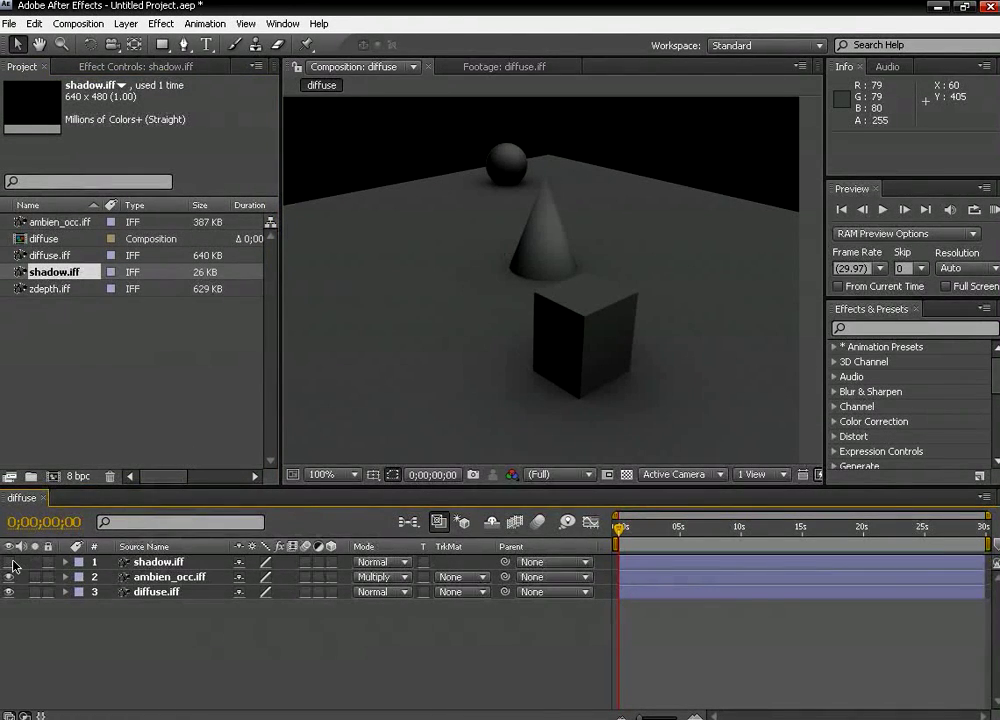
pyautogui.click(12, 562)
pyautogui.click(12, 562)
pyautogui.click(12, 562)
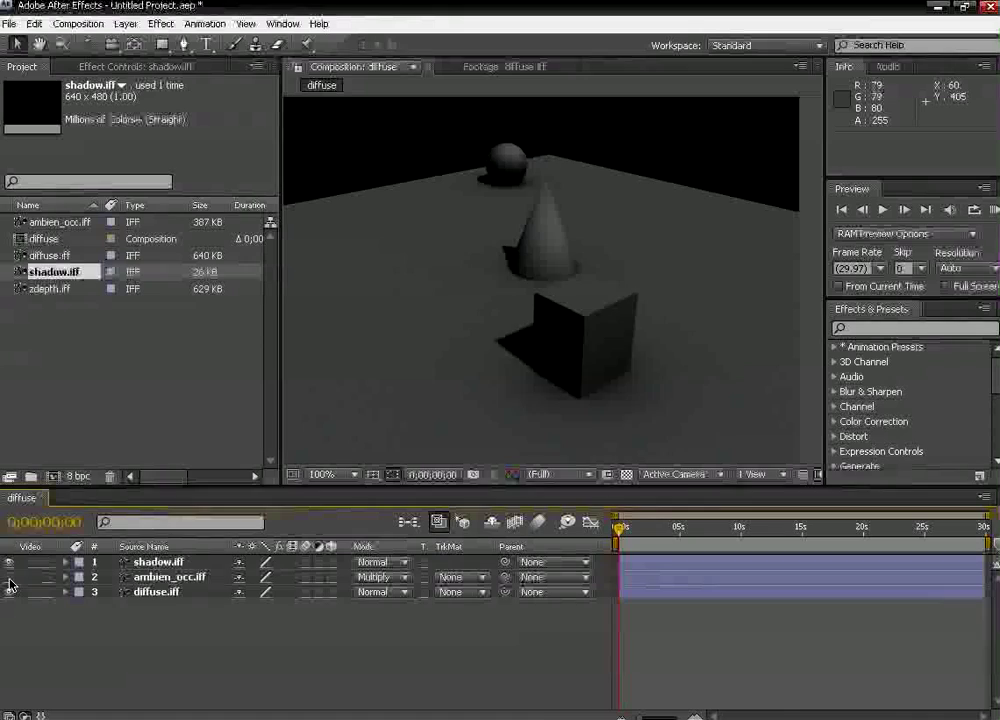
pyautogui.click(10, 578)
pyautogui.click(10, 578)
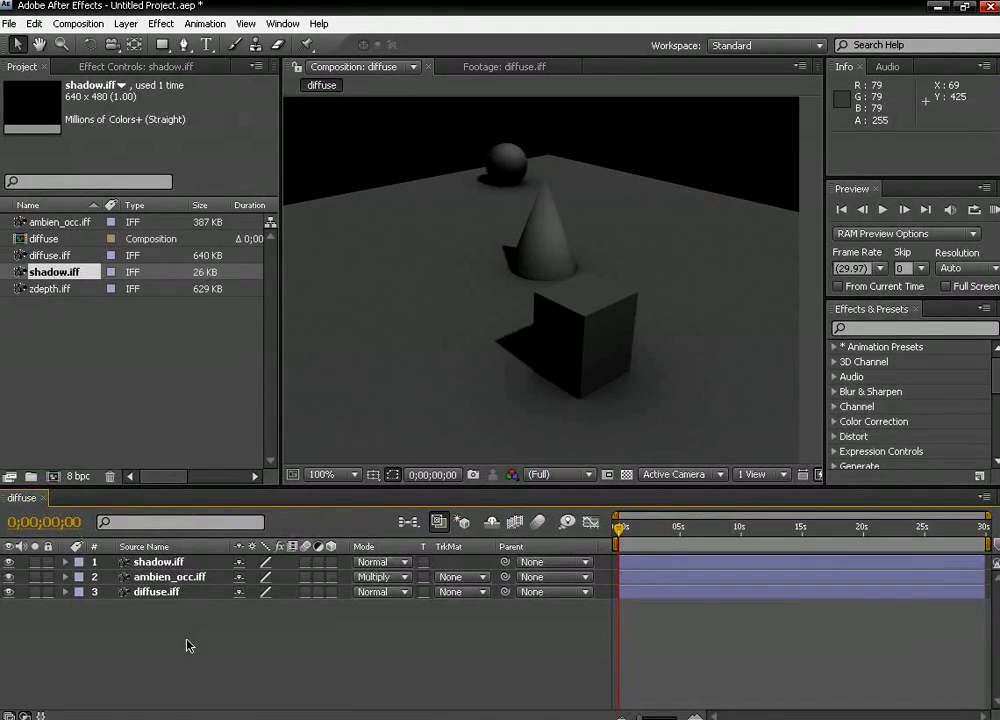
# - Add an adjustment layer above the shadow.iff layer in the diffuse composition
pyautogui.click(158, 562)
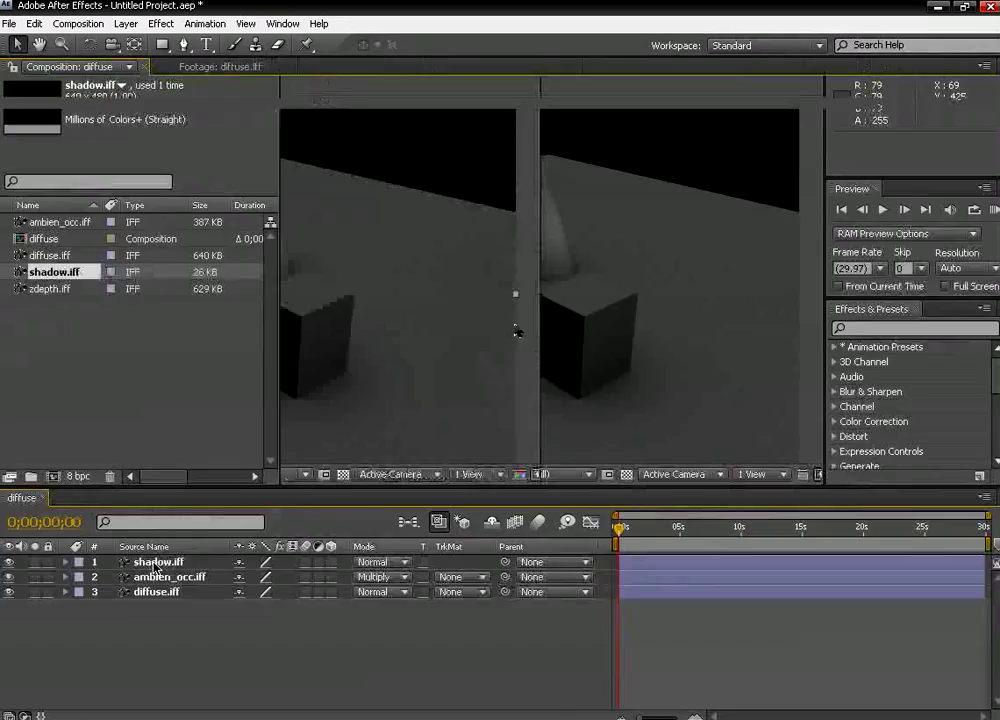
pyautogui.scroll(1, 502, 352)
pyautogui.press(',')
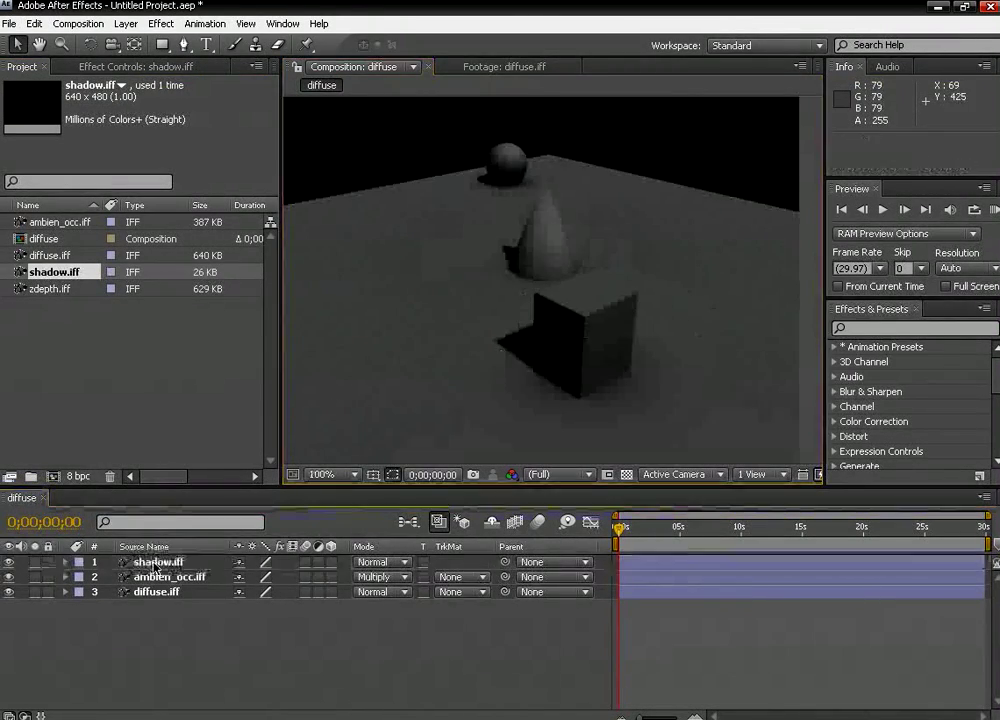
pyautogui.press('h')
pyautogui.press('v')
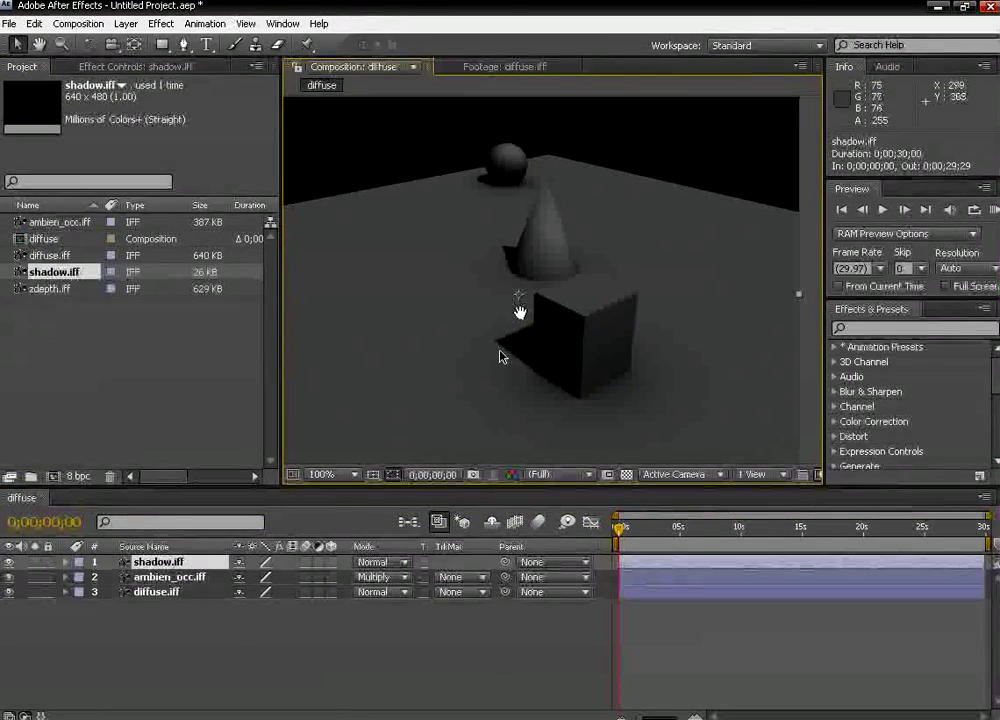
pyautogui.click(126, 23)
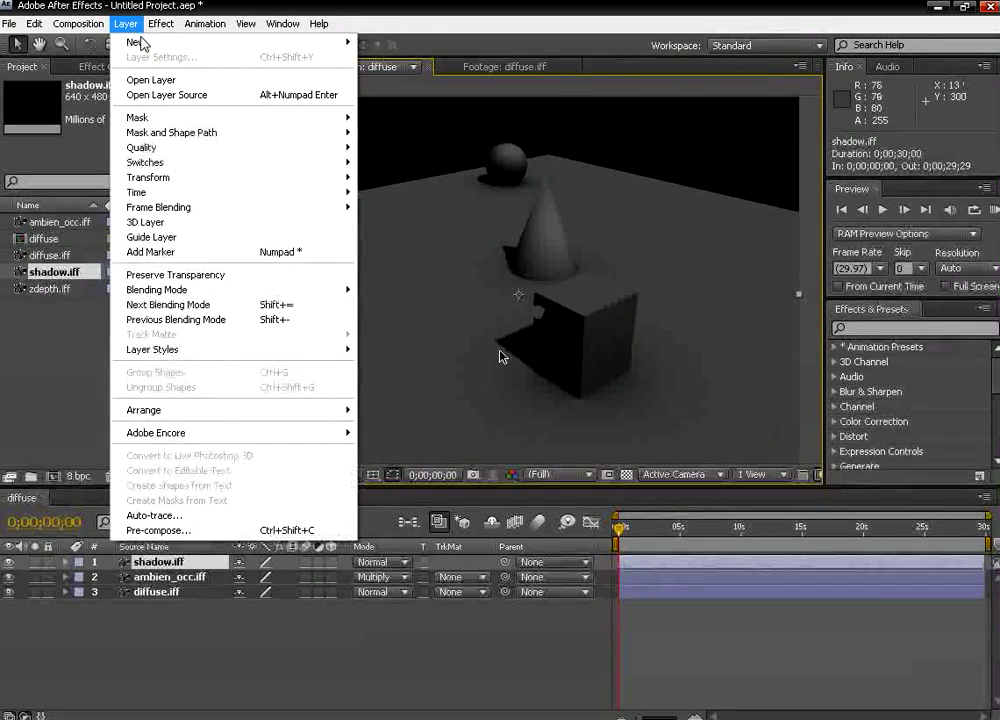
pyautogui.moveTo(185, 42)
pyautogui.click(410, 131)
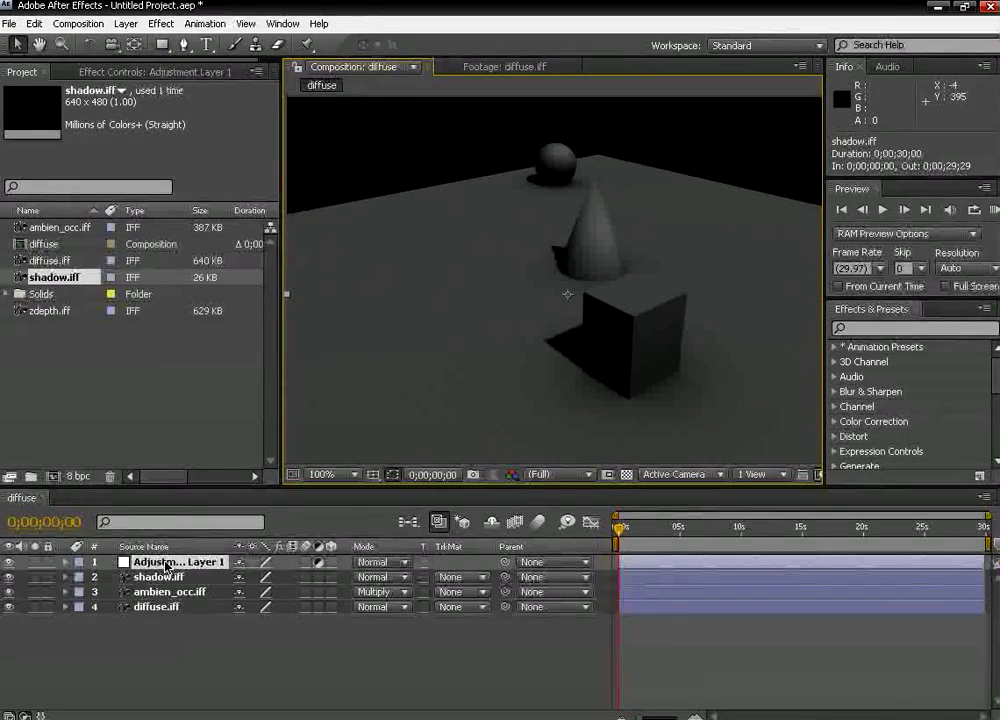
# - Apply the Lens Blur effect to the adjustment layer
pyautogui.click(161, 23)
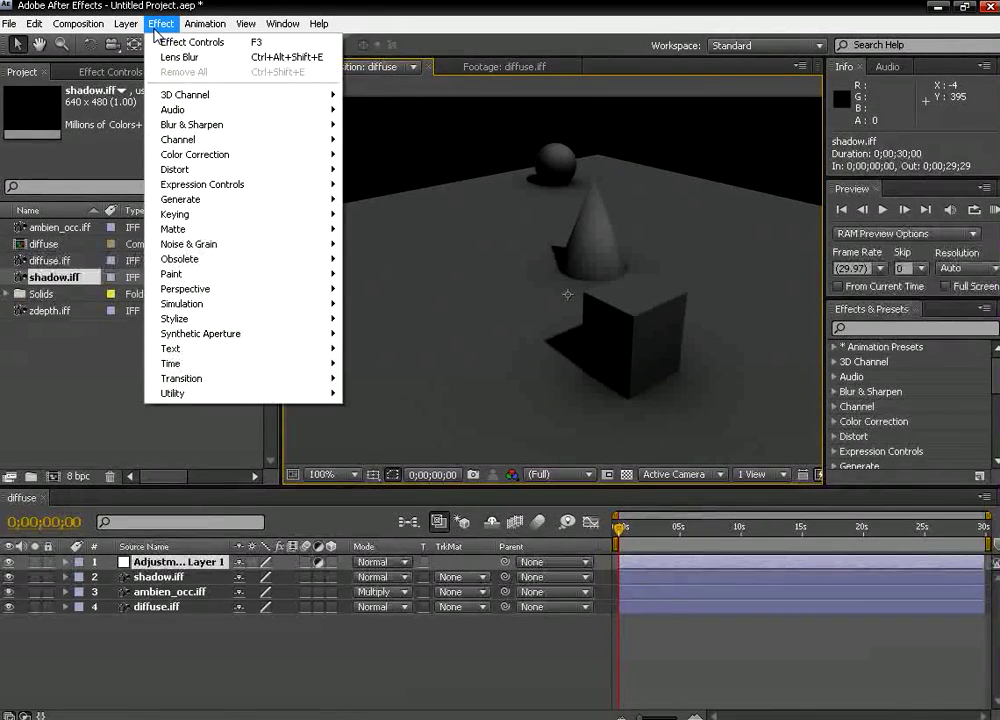
pyautogui.moveTo(201, 128)
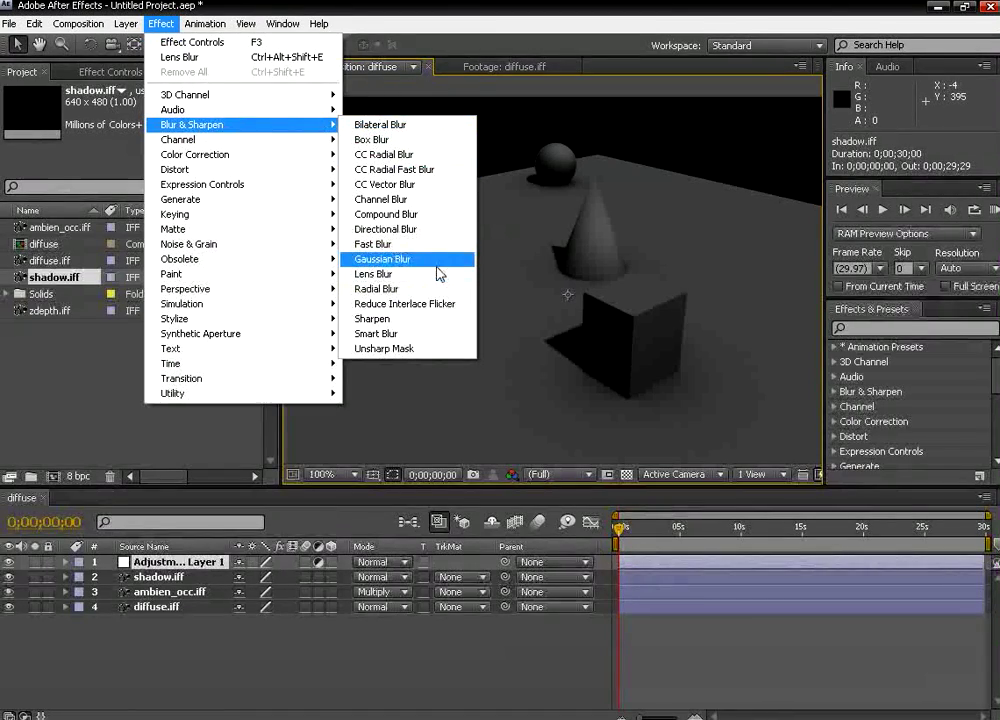
pyautogui.click(385, 277)
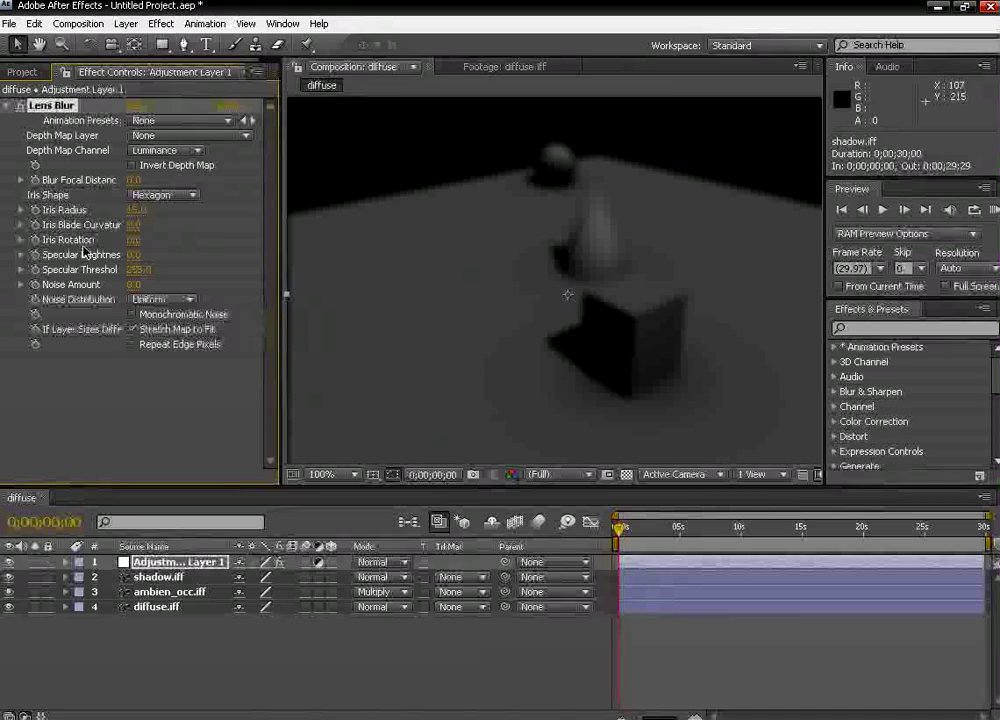
pyautogui.press(',')
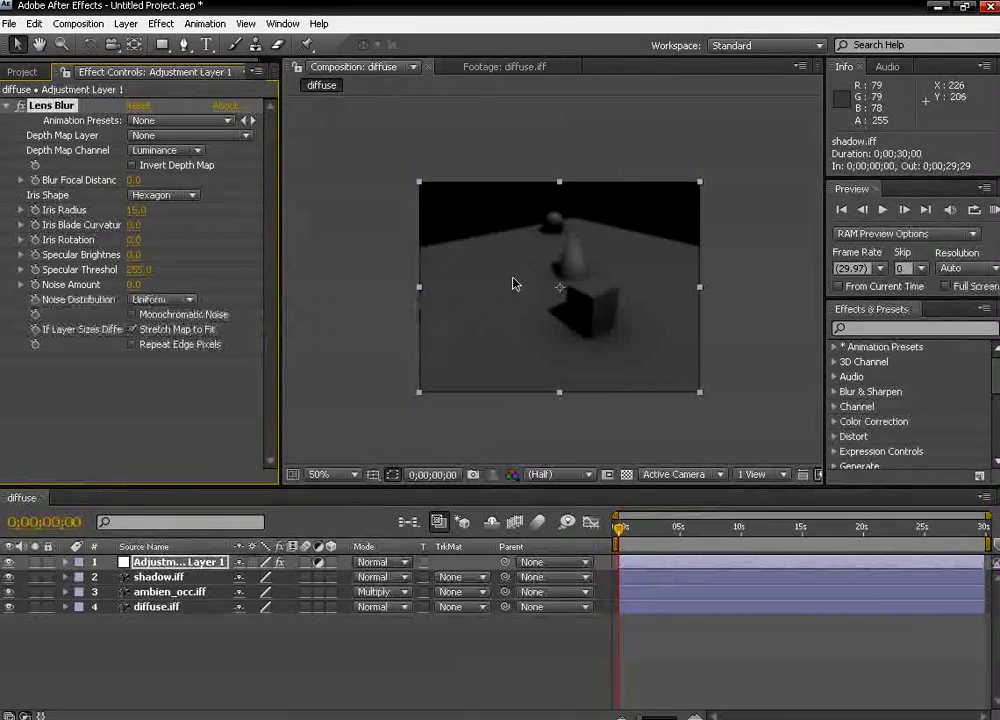
pyautogui.press('.')
pyautogui.press('space')
pyautogui.moveTo(464, 319); pyautogui.dragTo(551, 281)
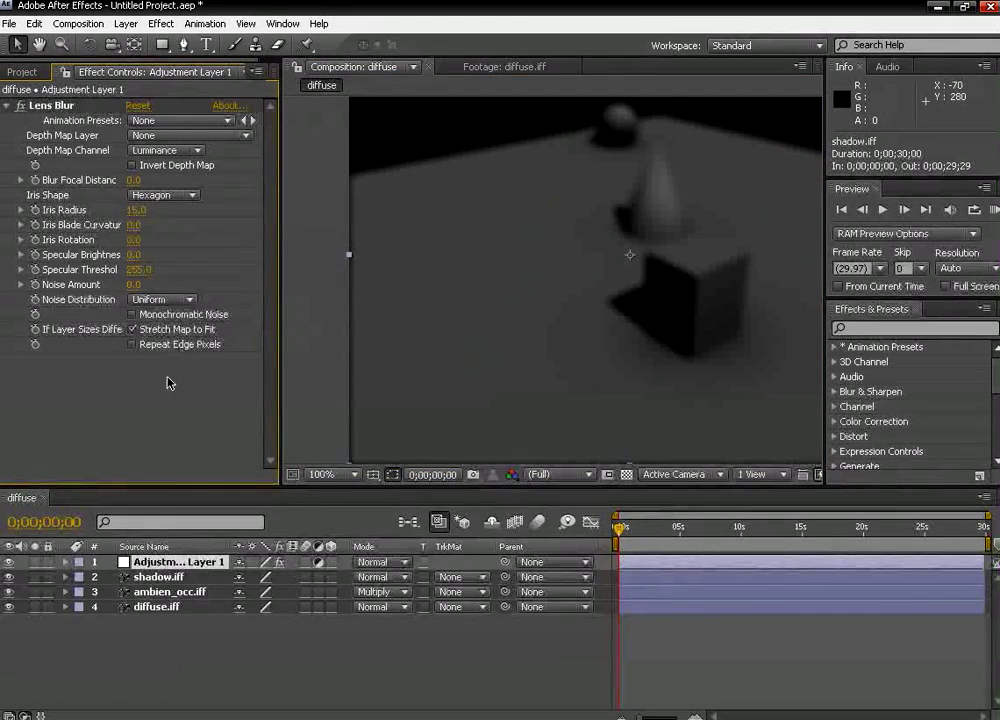
# - Add zdepth.iff to the composition as the topmost layer and turn off its visibility
pyautogui.click(16, 71)
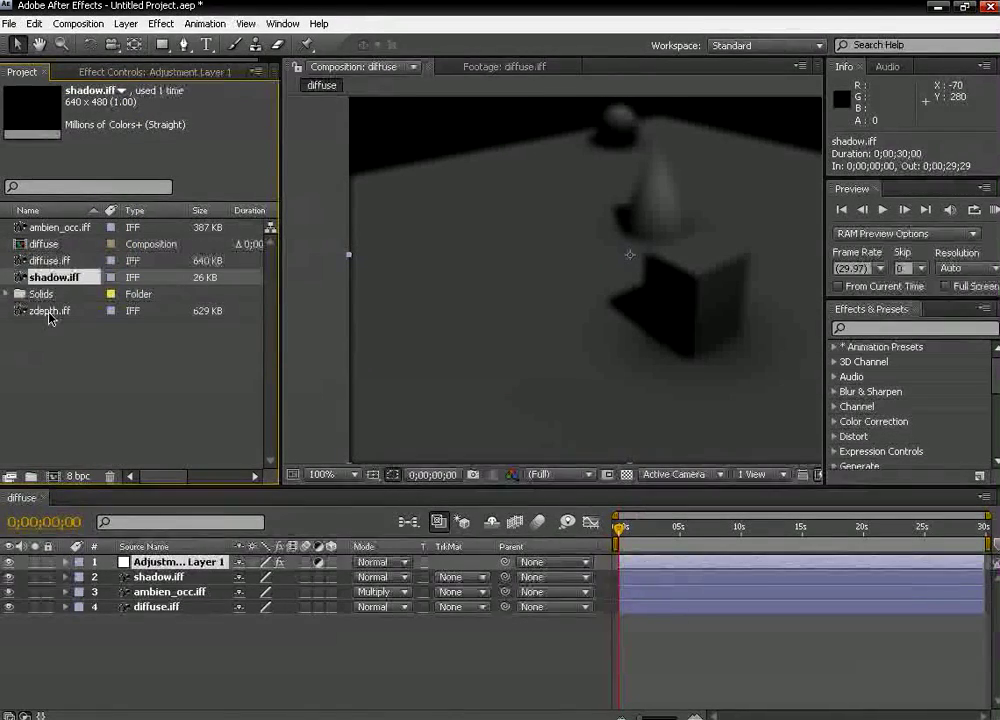
pyautogui.moveTo(52, 311); pyautogui.dragTo(162, 562)
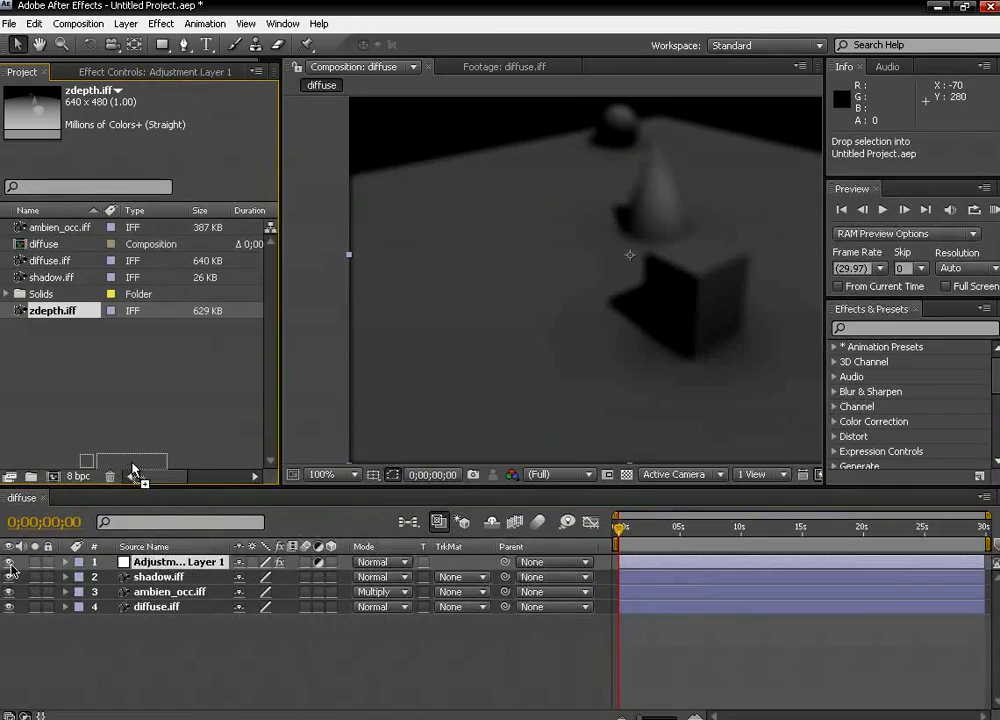
pyautogui.moveTo(133, 470); pyautogui.dragTo(241, 561)
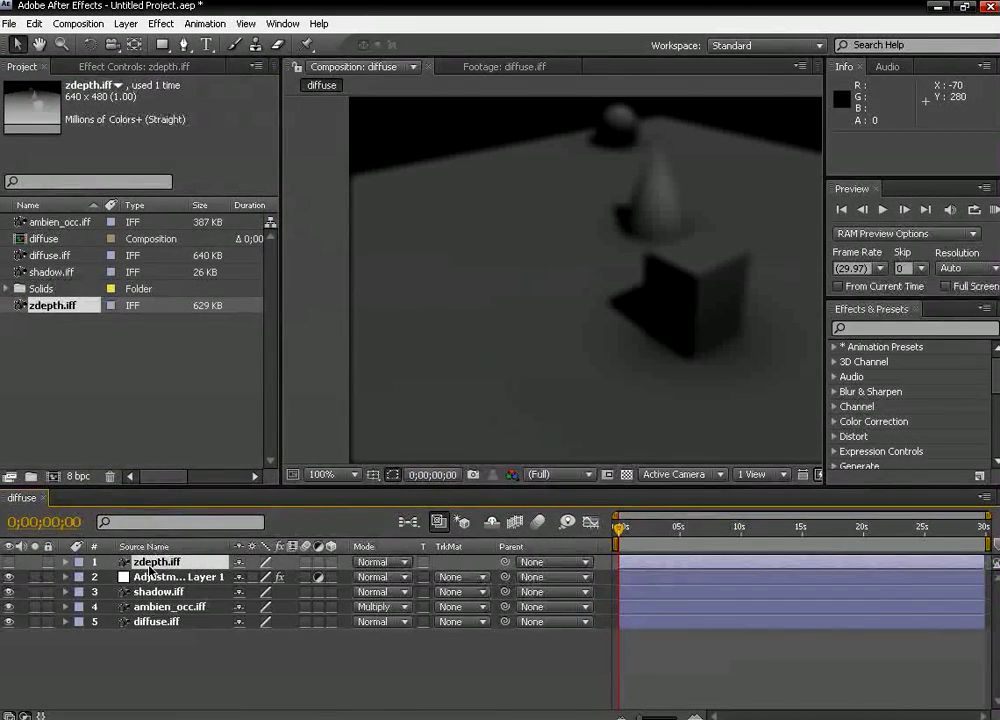
# - Set zdepth.iff as the depth map layer of the adjustment layer's Lens Blur effect
pyautogui.click(160, 577)
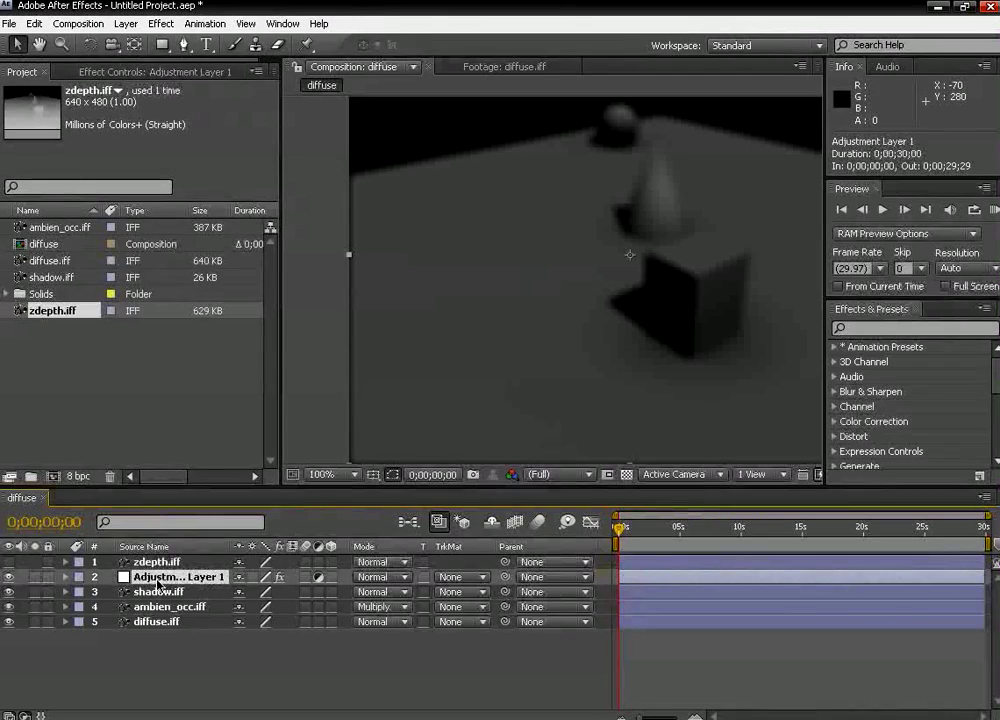
pyautogui.click(140, 72)
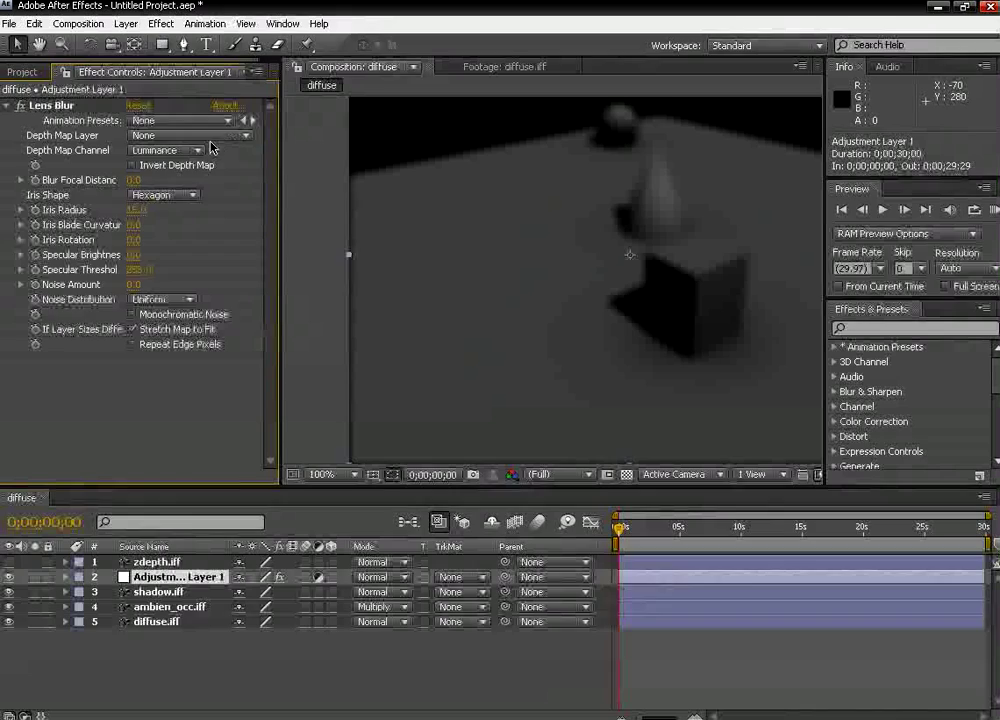
pyautogui.click(243, 137)
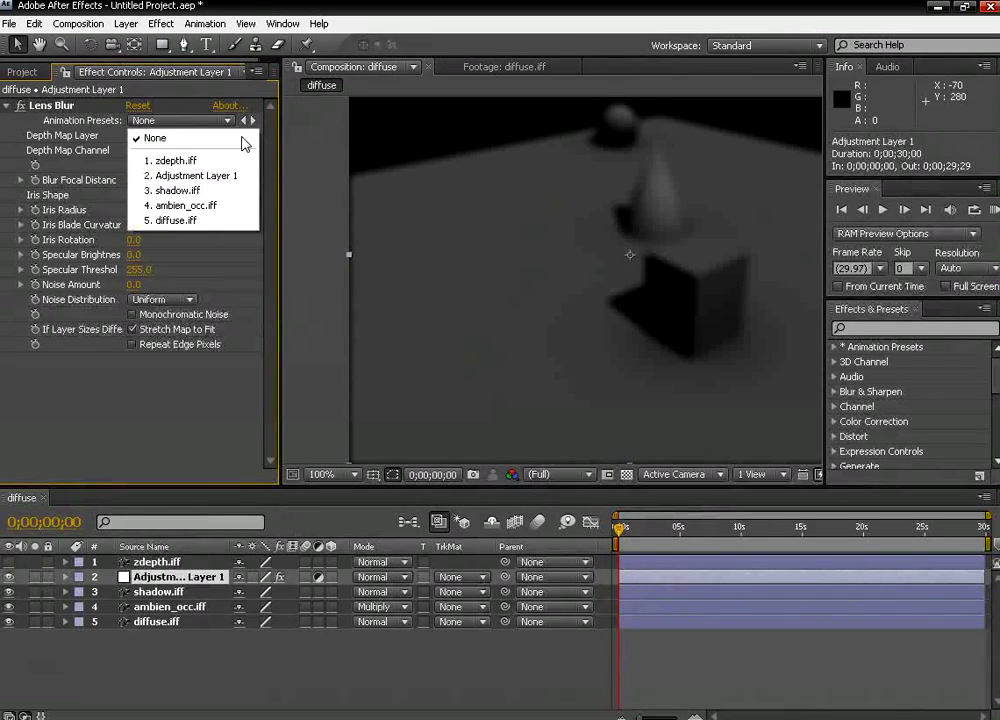
pyautogui.click(188, 161)
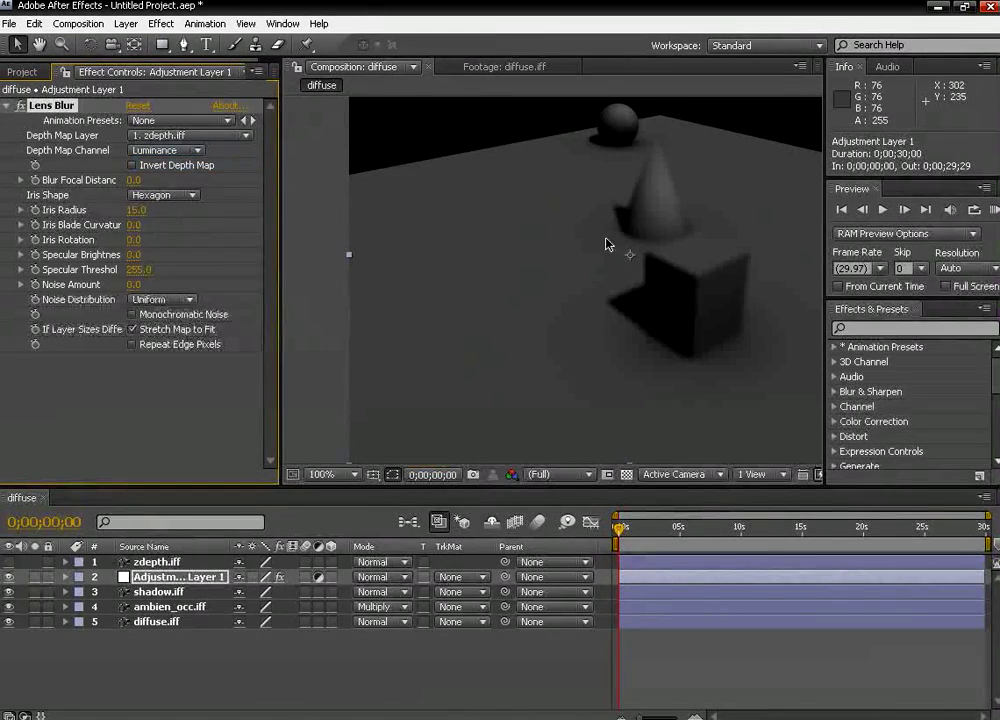
pyautogui.press('space')
pyautogui.moveTo(697, 256); pyautogui.dragTo(644, 310)
pyautogui.scroll(-1, 648, 283)
pyautogui.scroll(1, 629, 278)
pyautogui.press('space')
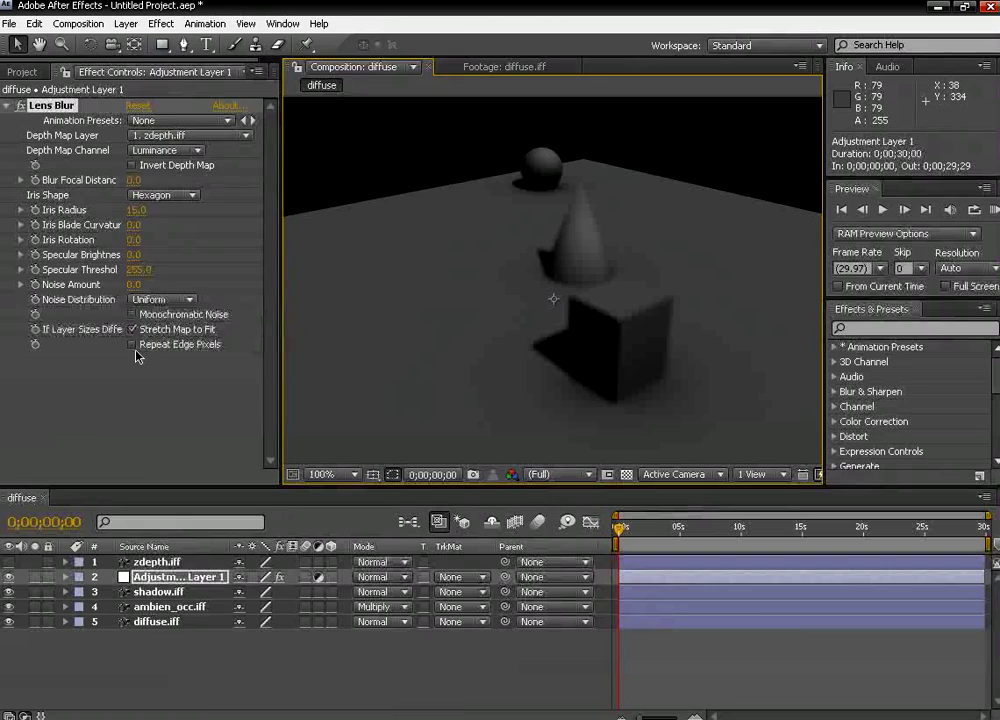
# - Invert the Lens Blur depth map and lower the iris radius to 9
pyautogui.click(133, 166)
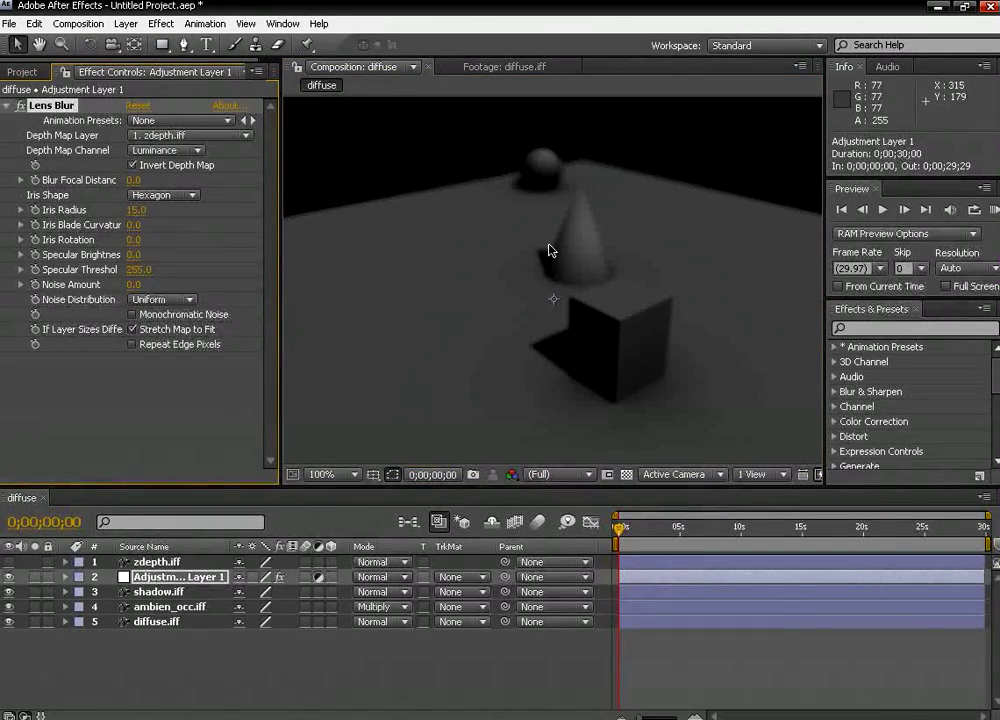
pyautogui.moveTo(155, 211); pyautogui.dragTo(131, 213)
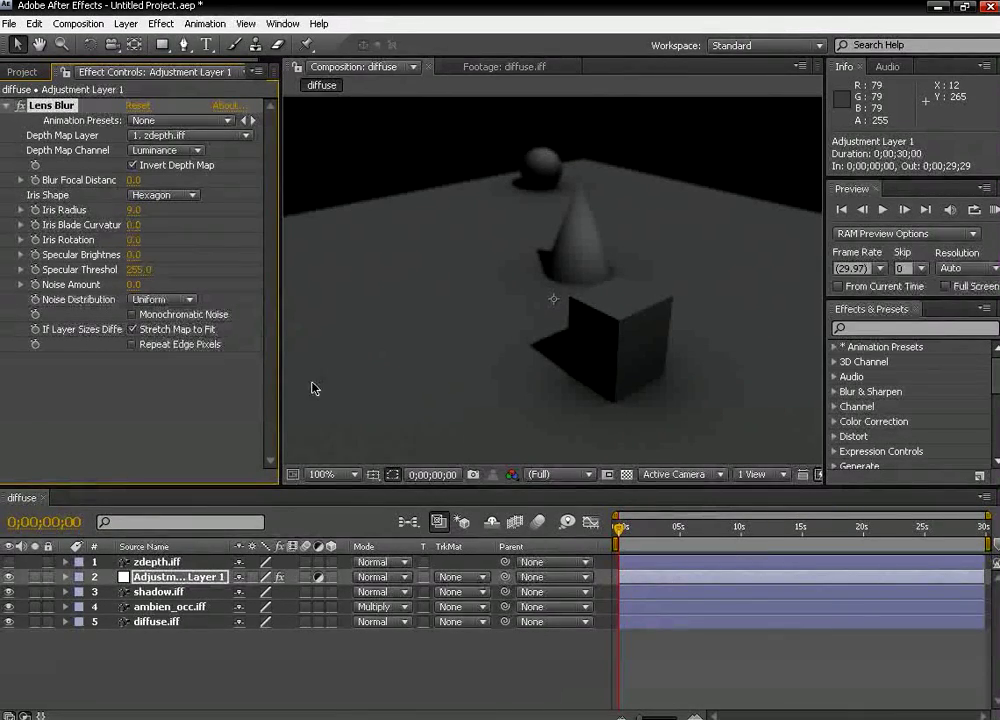
pyautogui.scroll(-1, 596, 297)
pyautogui.scroll(1, 594, 298)
pyautogui.press('space')
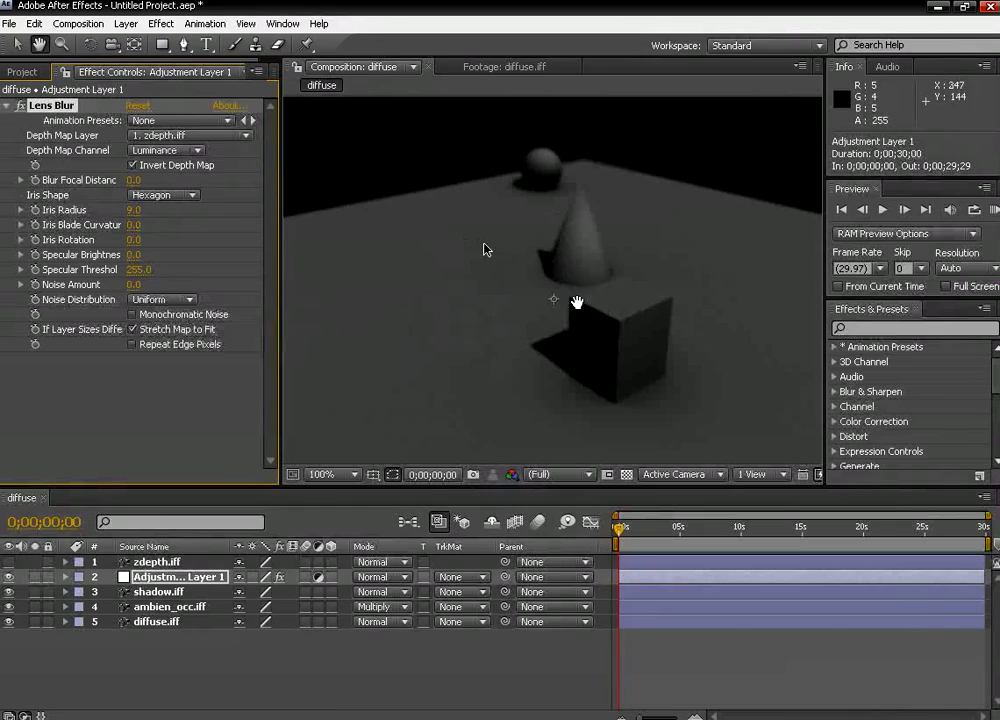
pyautogui.moveTo(577, 299); pyautogui.dragTo(580, 282)
# - Try Lens Blur focal distances of 66.3 and 155.5, and return the focal distance to 0
pyautogui.moveTo(133, 179); pyautogui.dragTo(165, 186)
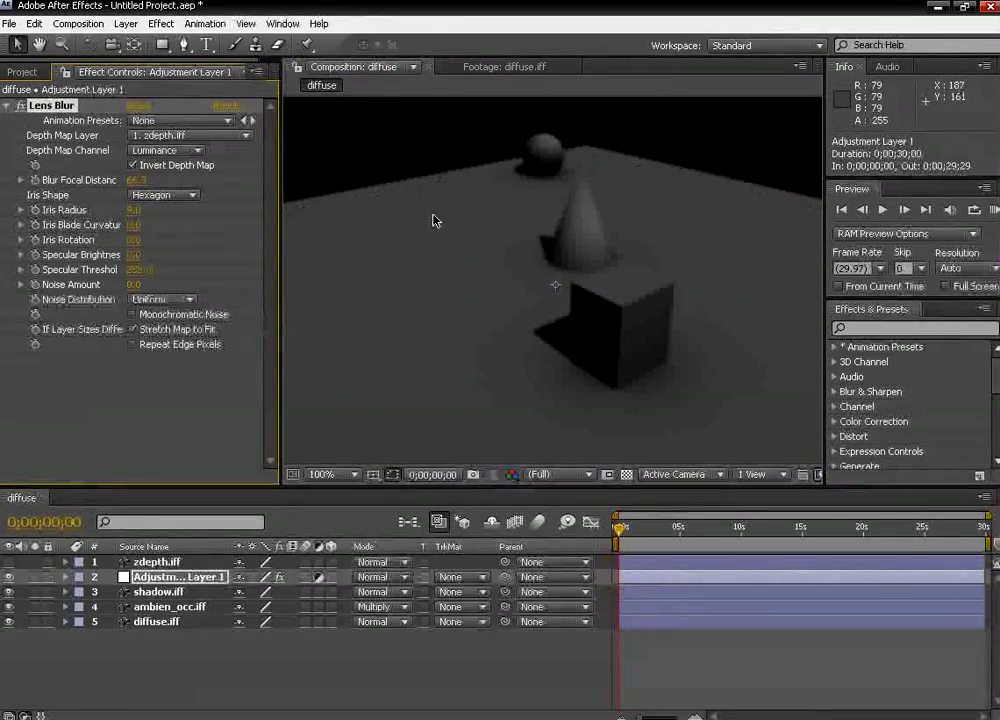
pyautogui.moveTo(140, 180); pyautogui.dragTo(170, 180)
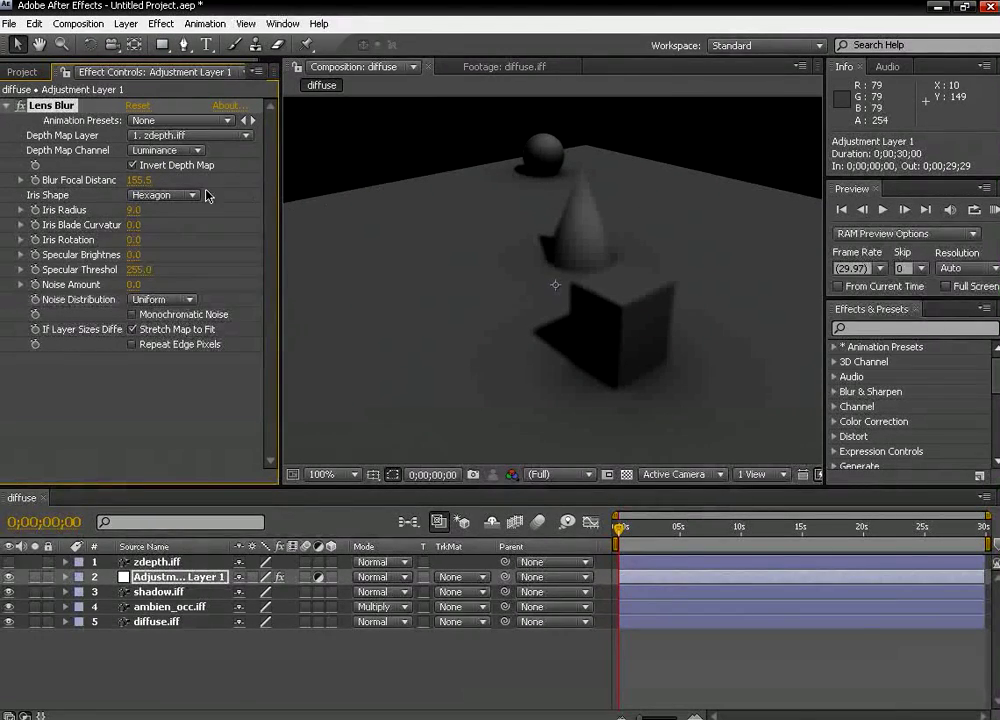
pyautogui.moveTo(141, 185); pyautogui.dragTo(62, 182)
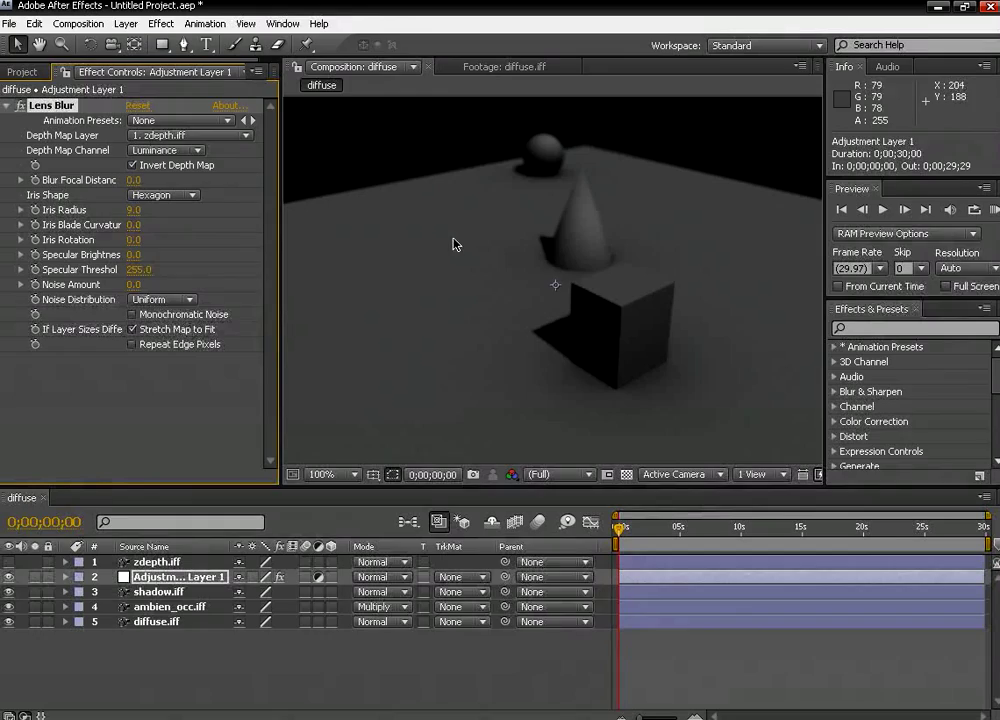
pyautogui.moveTo(576, 263); pyautogui.dragTo(513, 290)
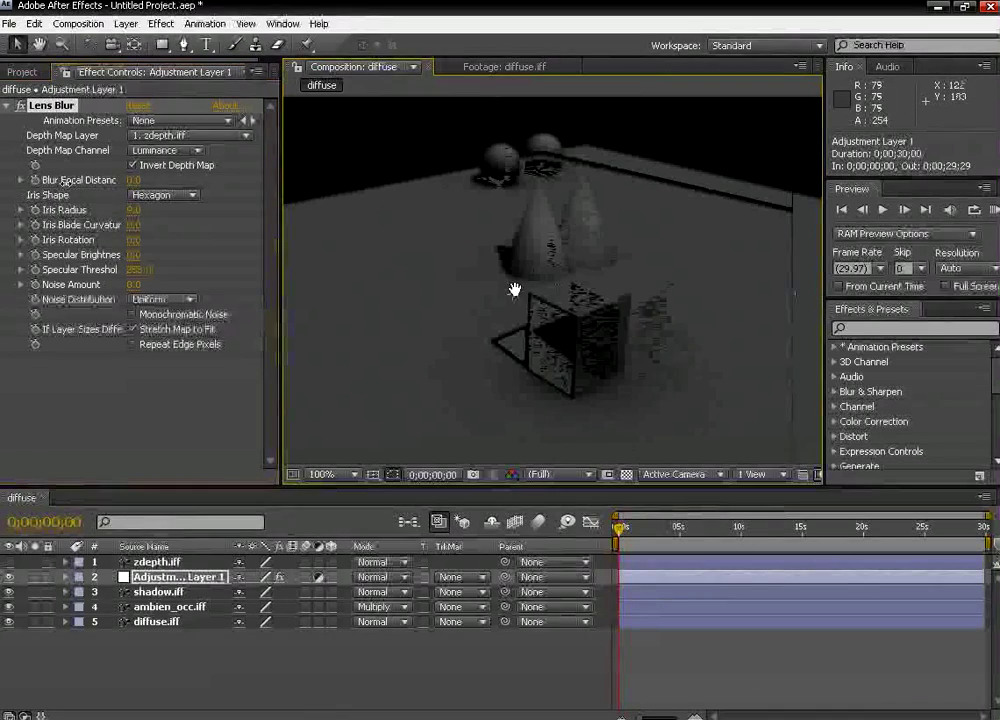
# - Try a Lens Blur iris radius of 5 and toggle the effect off and on to compare the image
pyautogui.moveTo(133, 212)
pyautogui.mouseDown()
pyautogui.moveTo(104, 213)
pyautogui.moveTo(146, 214)
pyautogui.mouseUp()
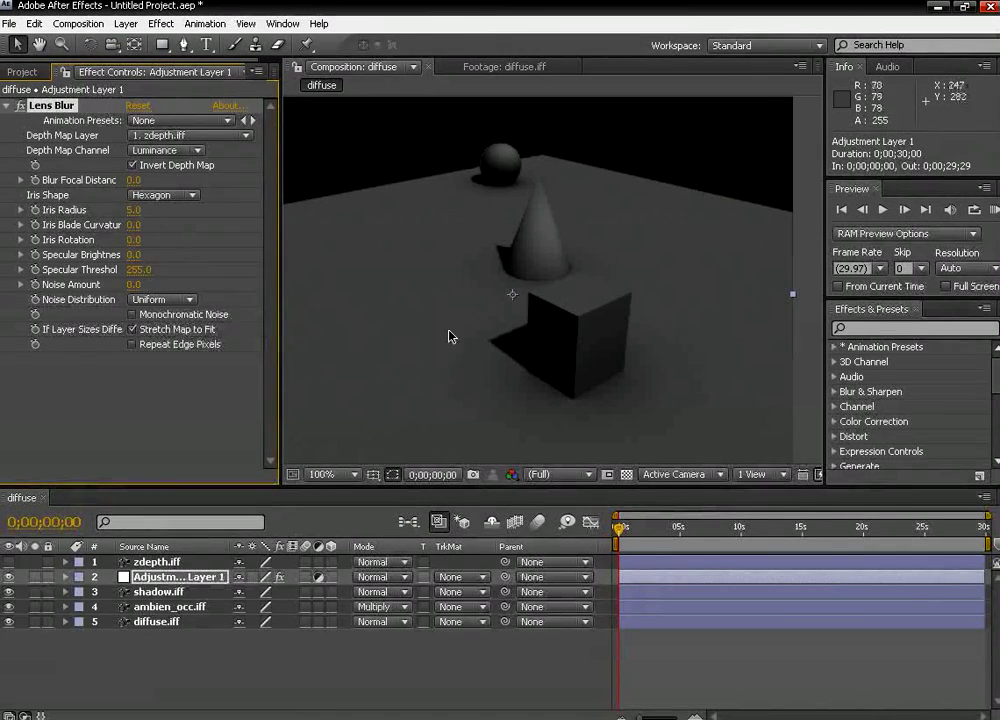
pyautogui.moveTo(450, 337); pyautogui.dragTo(308, 298)
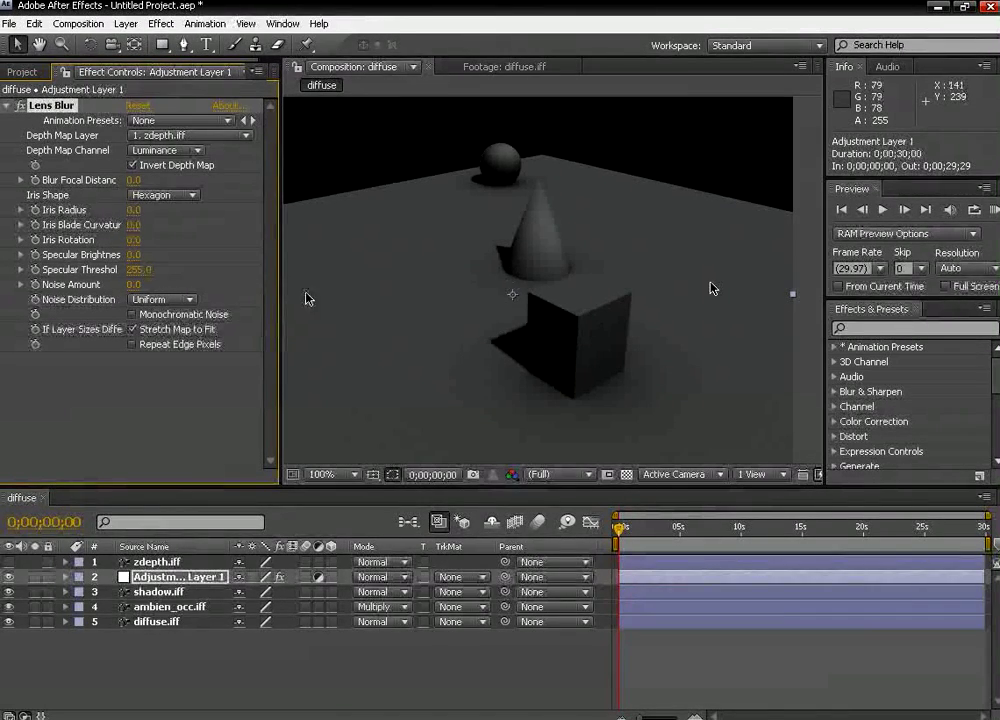
pyautogui.click(19, 106)
pyautogui.click(19, 106)
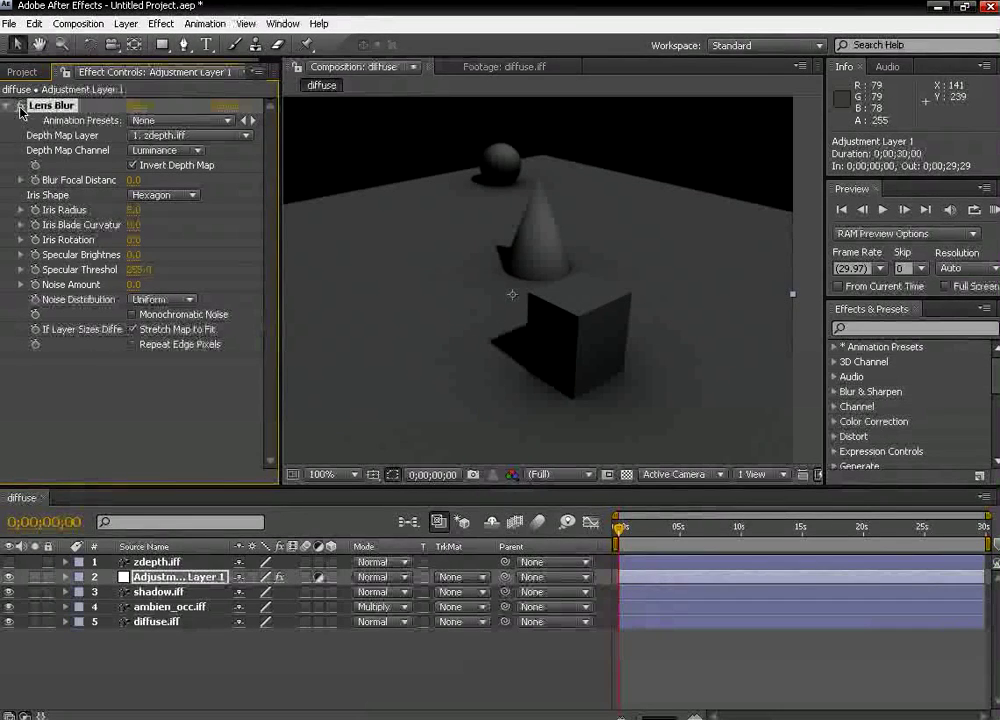
pyautogui.click(19, 106)
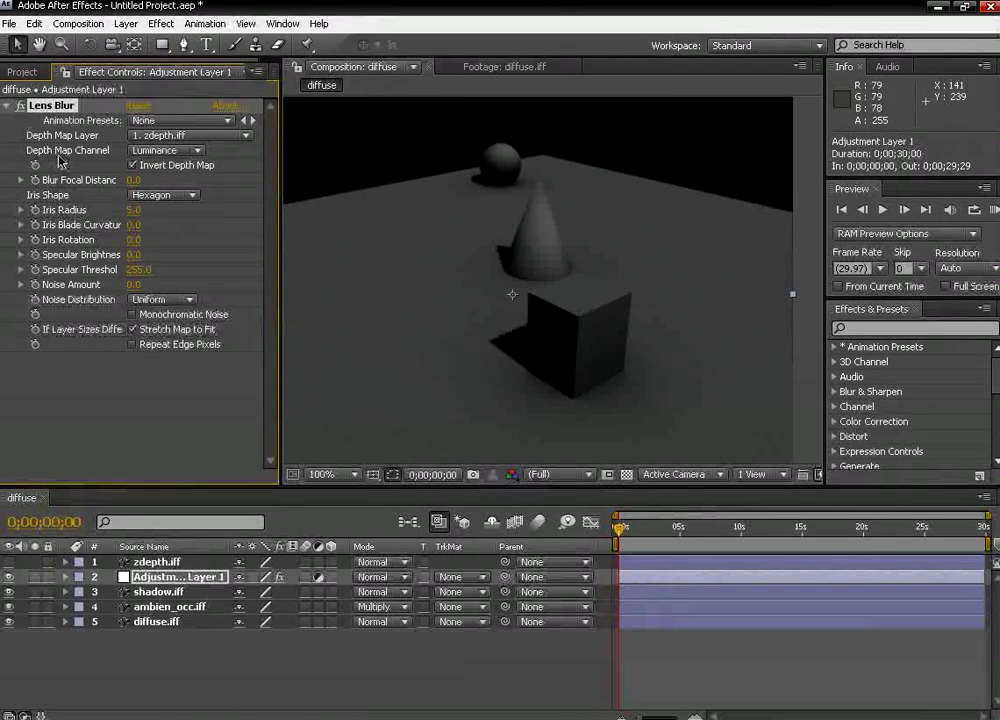
# - Set the Lens Blur iris radius to 7
pyautogui.click(140, 212)
pyautogui.write('7')
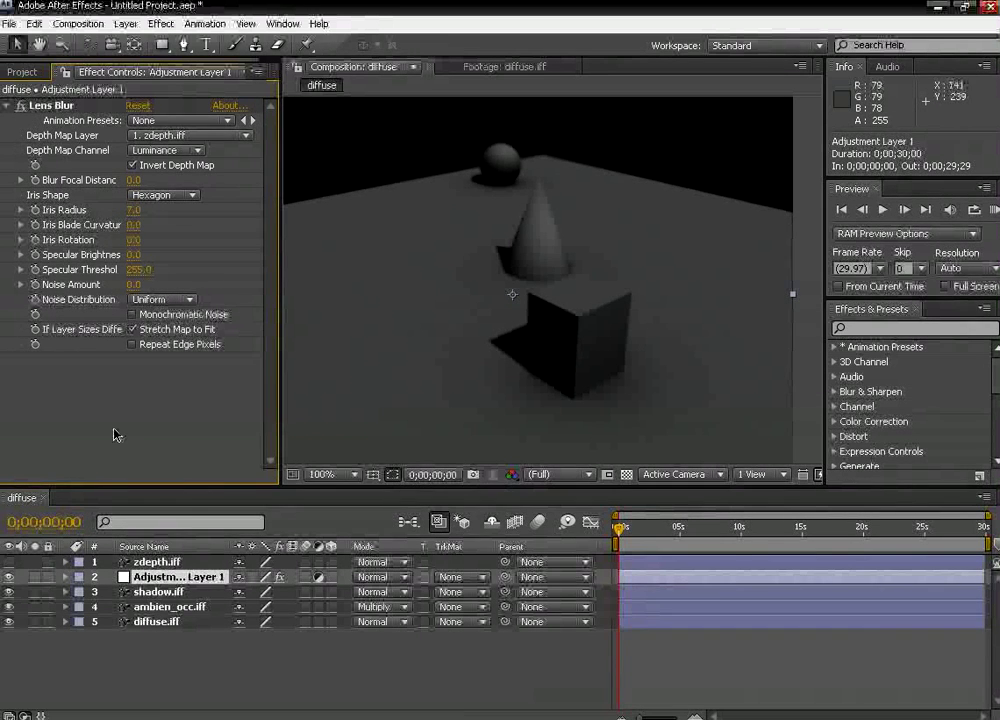
# - Maximize the composition view and examine the depth blur on the sphere, cone and cube at different magnifications
pyautogui.scroll(-2, 560, 292)
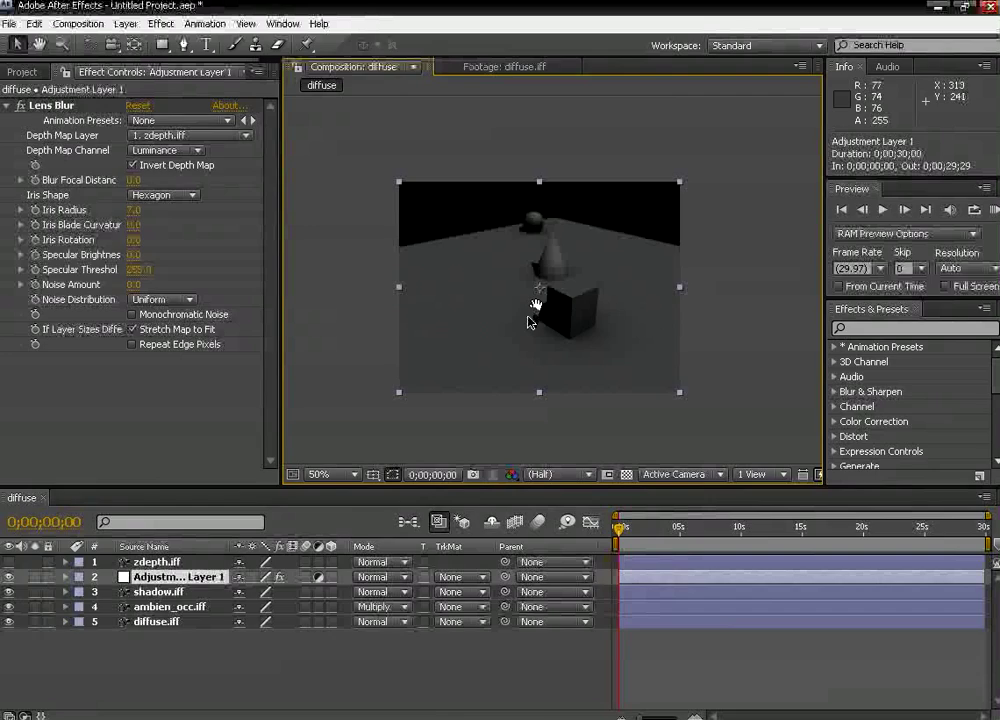
pyautogui.press('`')
pyautogui.scroll(1, 532, 350)
pyautogui.scroll(-1, 505, 443)
pyautogui.press('h')
pyautogui.press('`')
pyautogui.press('`')
pyautogui.press('`')
pyautogui.press('`')
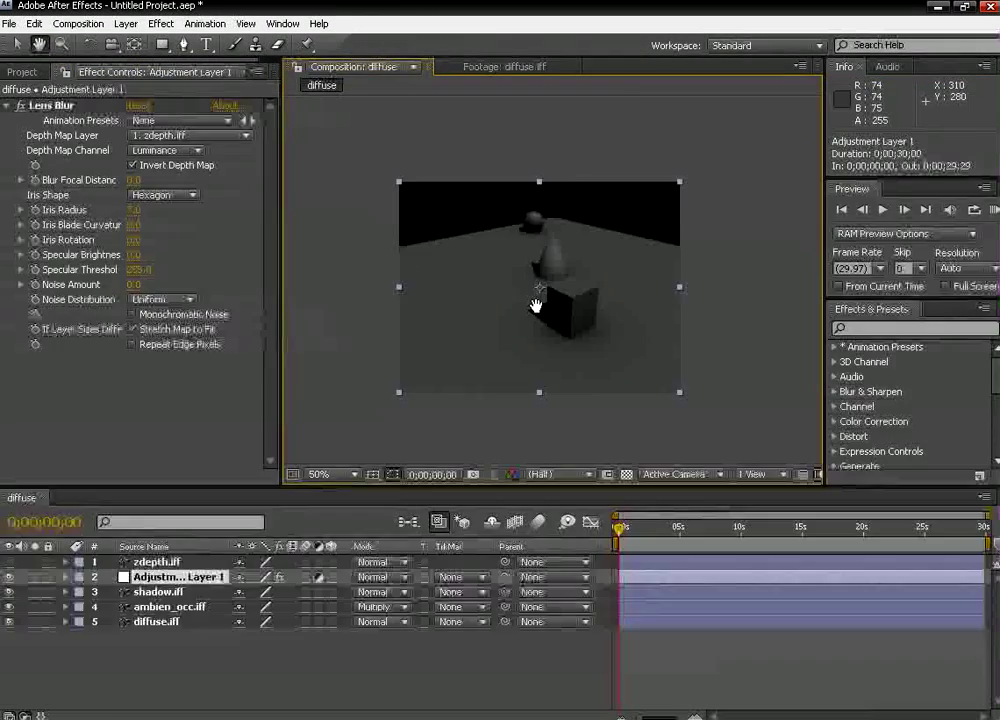
pyautogui.scroll(2, 509, 398)
pyautogui.moveTo(455, 186); pyautogui.dragTo(537, 347)
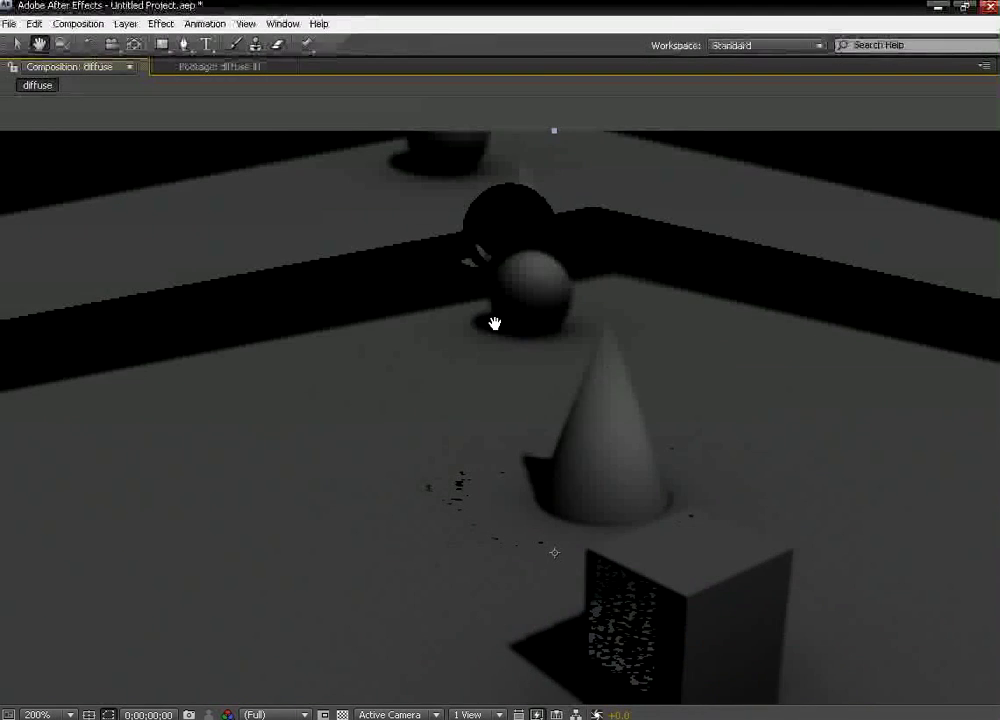
pyautogui.moveTo(598, 370); pyautogui.dragTo(513, 205)
pyautogui.scroll(-2, 582, 431)
pyautogui.scroll(4, 581, 431)
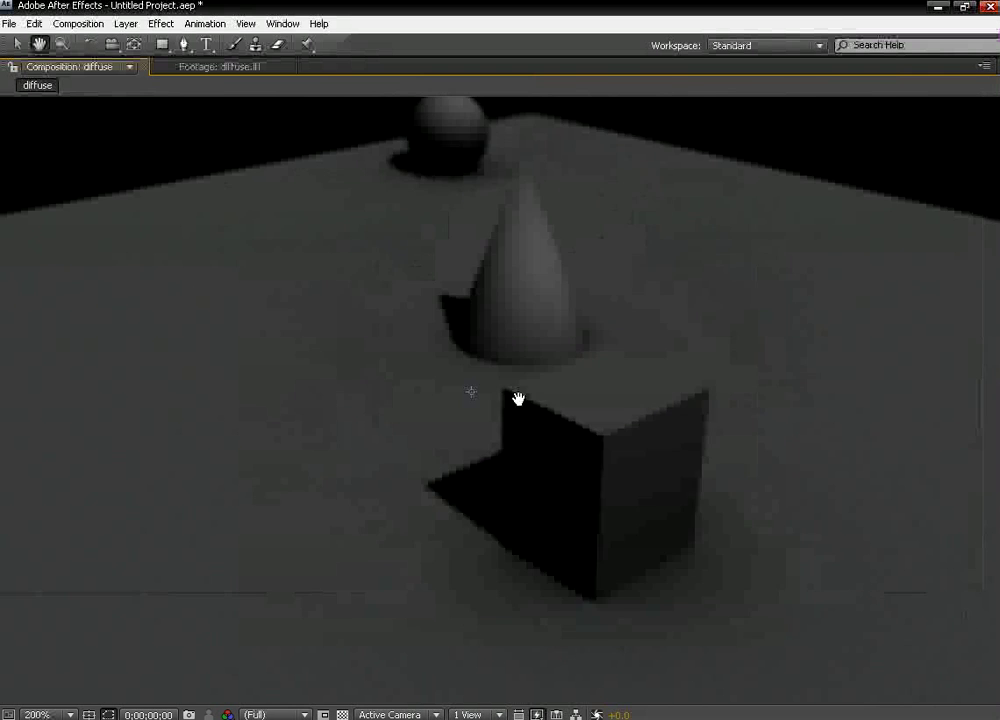
pyautogui.scroll(-4, 547, 292)
pyautogui.scroll(4, 556, 326)
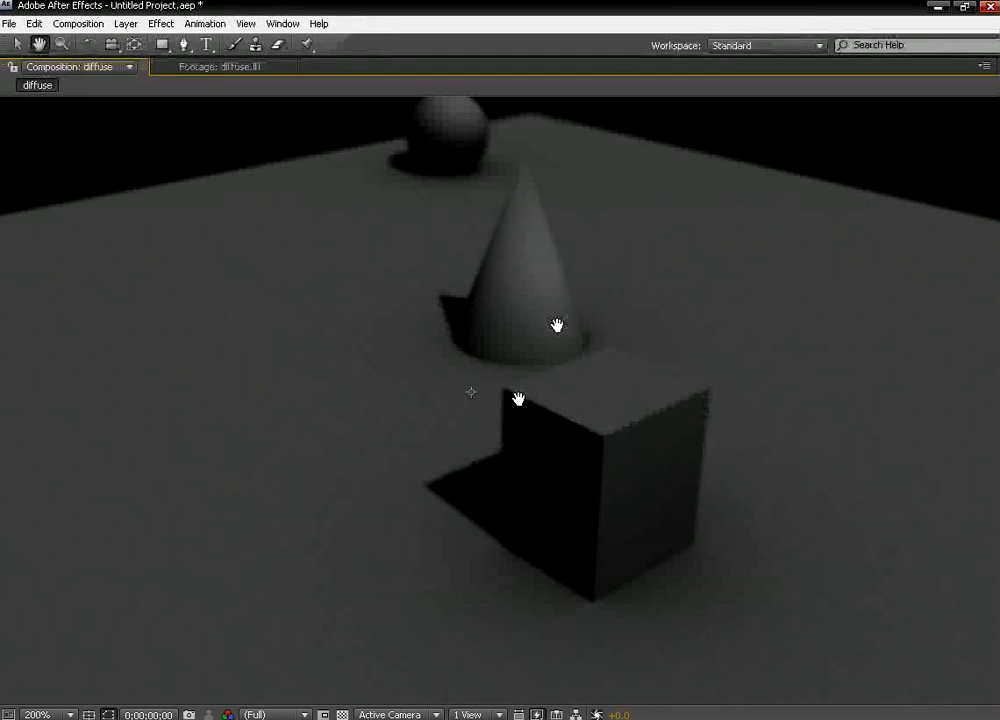
# - Restore the maximized composition view to the standard panel layout with the whole frame shown at 50% magnification
pyautogui.scroll(-4, 558, 330)
pyautogui.press('v')
pyautogui.press('`')
pyautogui.press('`')
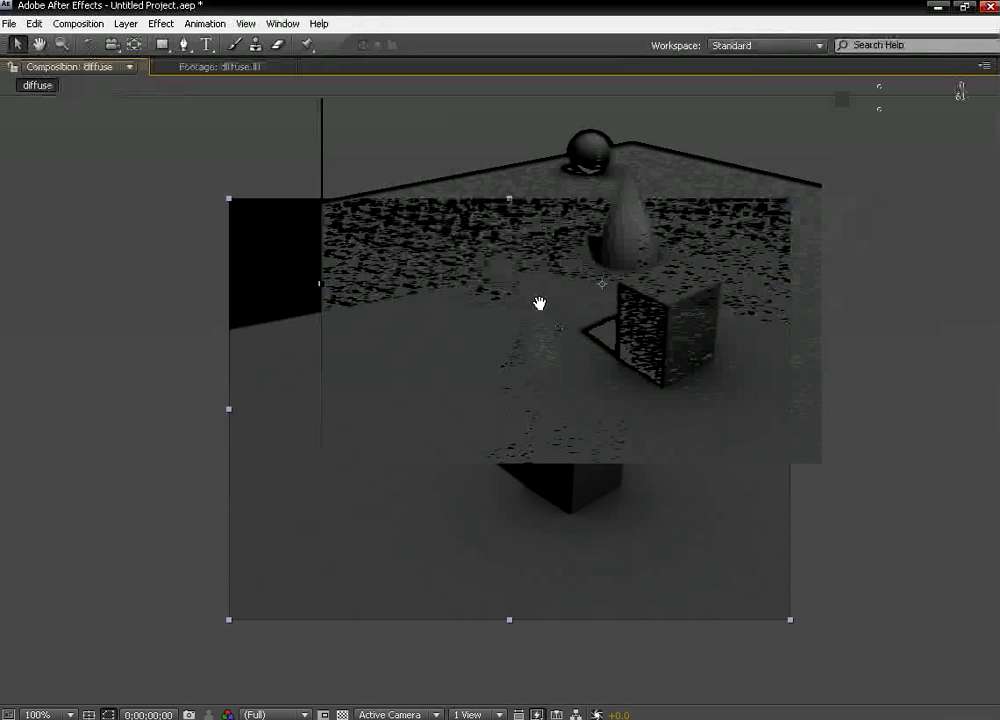
pyautogui.scroll(-2, 536, 301)
pyautogui.press('`')
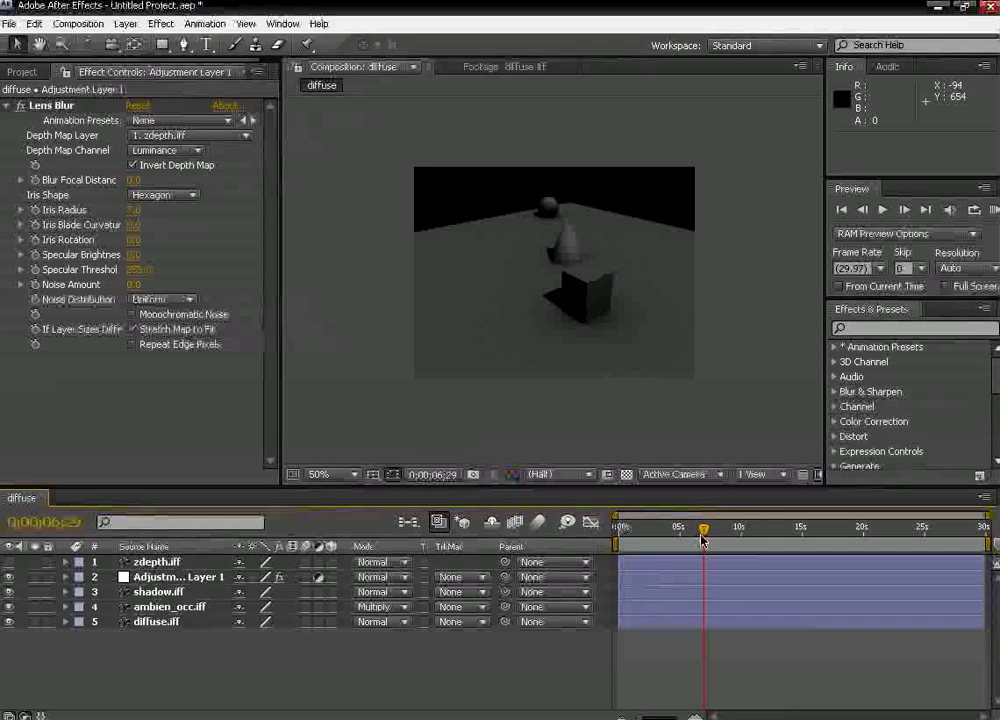
# - Move the current time to 0;00;04;11 and expand the Lens Blur properties of the adjustment layer in the timeline
pyautogui.moveTo(704, 528); pyautogui.dragTo(667, 533)
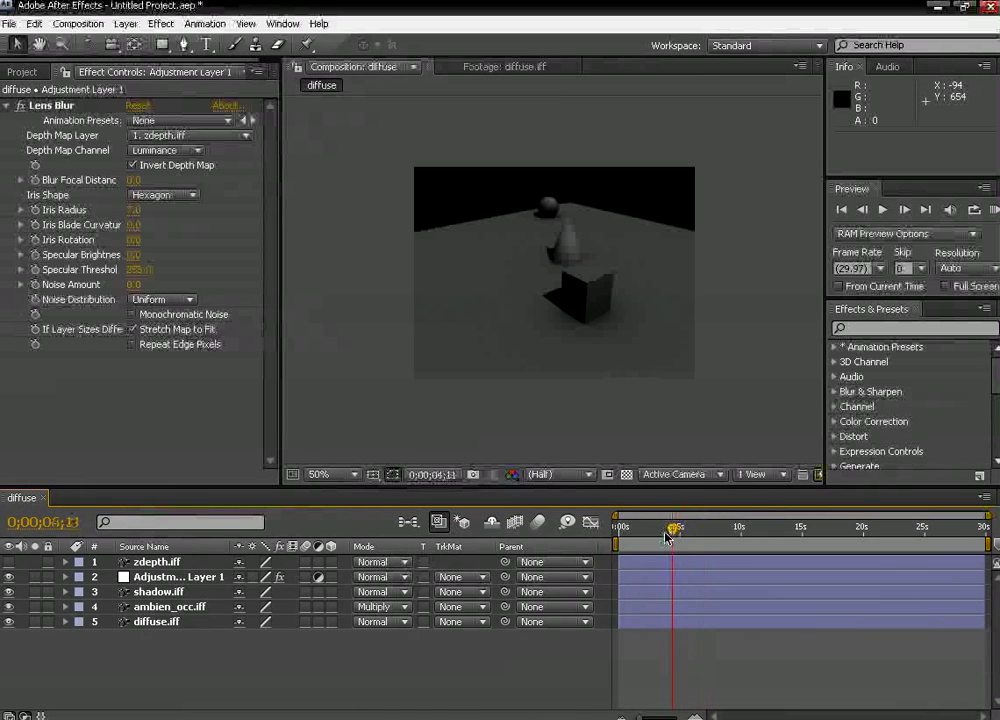
pyautogui.click(185, 562)
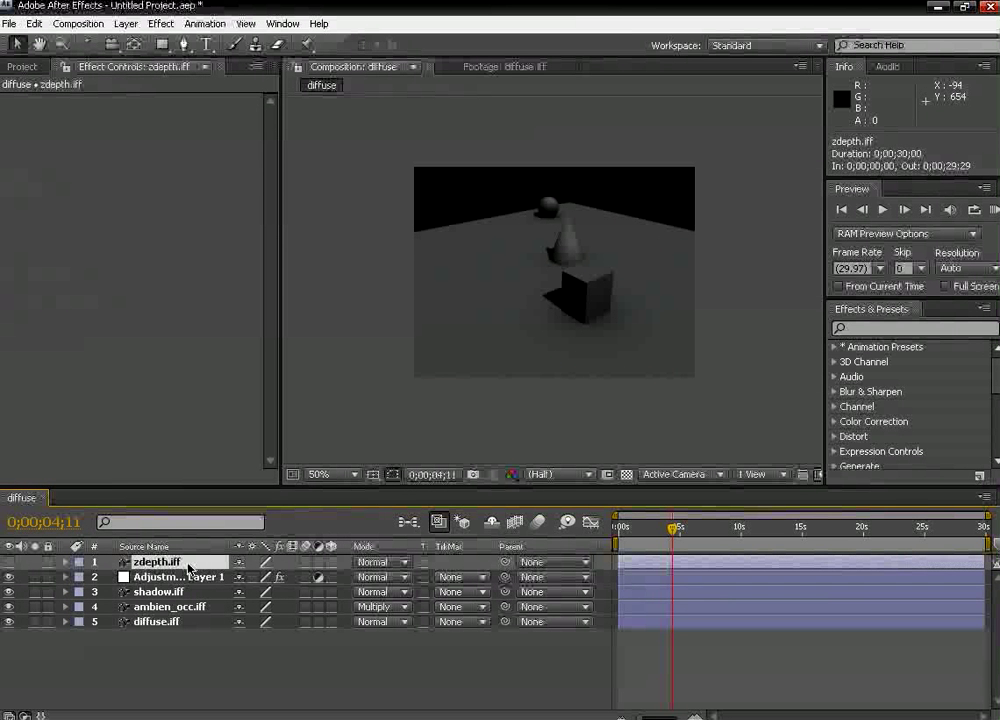
pyautogui.click(65, 562)
pyautogui.click(65, 562)
pyautogui.click(72, 578)
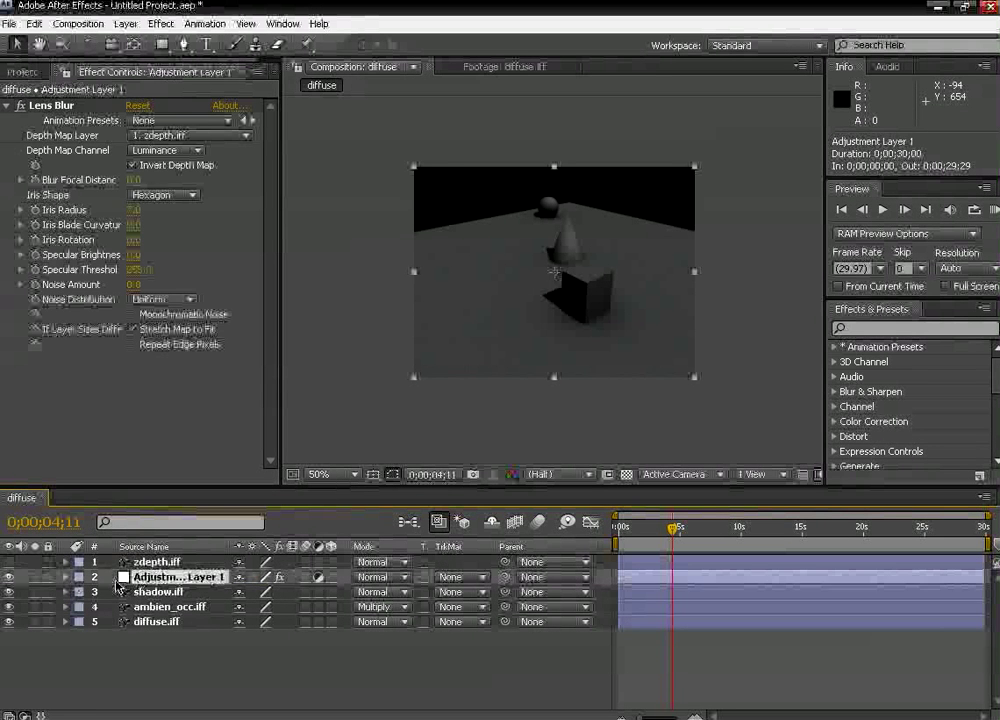
pyautogui.click(65, 577)
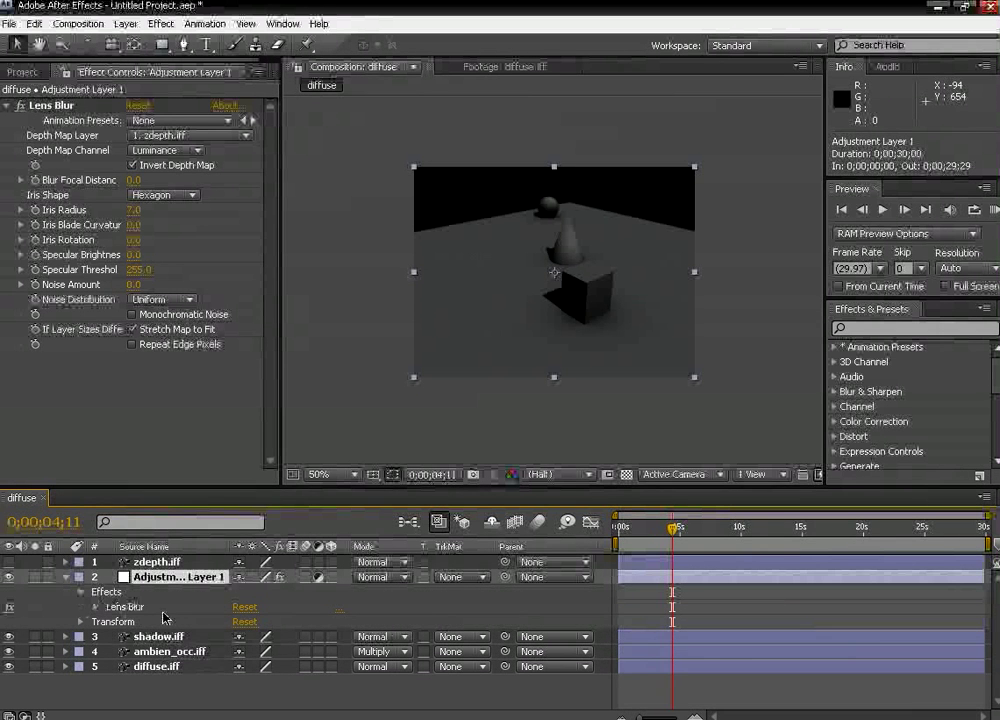
pyautogui.click(81, 593)
pyautogui.click(95, 608)
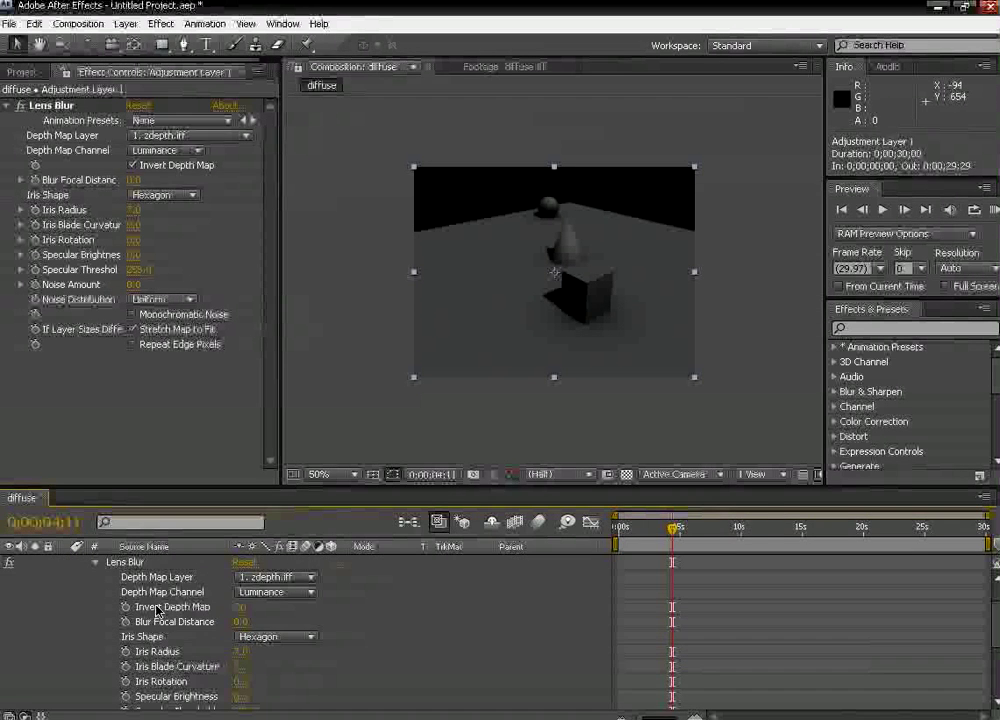
# - Animate the Lens Blur iris radius with a keyframe at 0;00;01;28 and a value of 21 at 0;00;07;05, and check the blur
pyautogui.moveTo(677, 531); pyautogui.dragTo(659, 533)
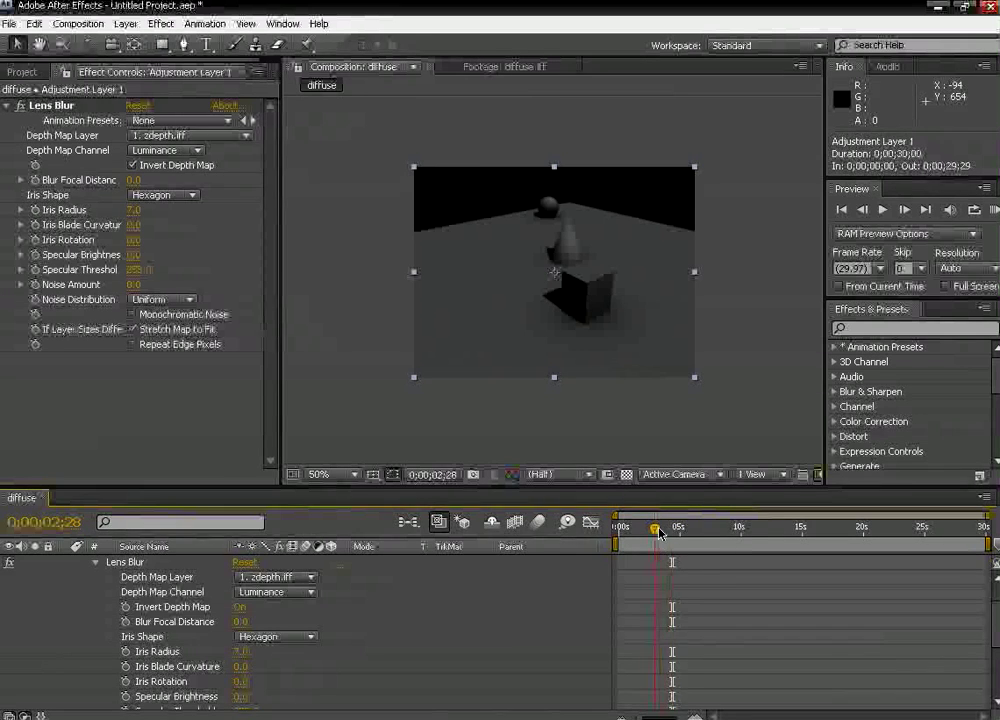
pyautogui.press('space')
pyautogui.scroll(1, 604, 320)
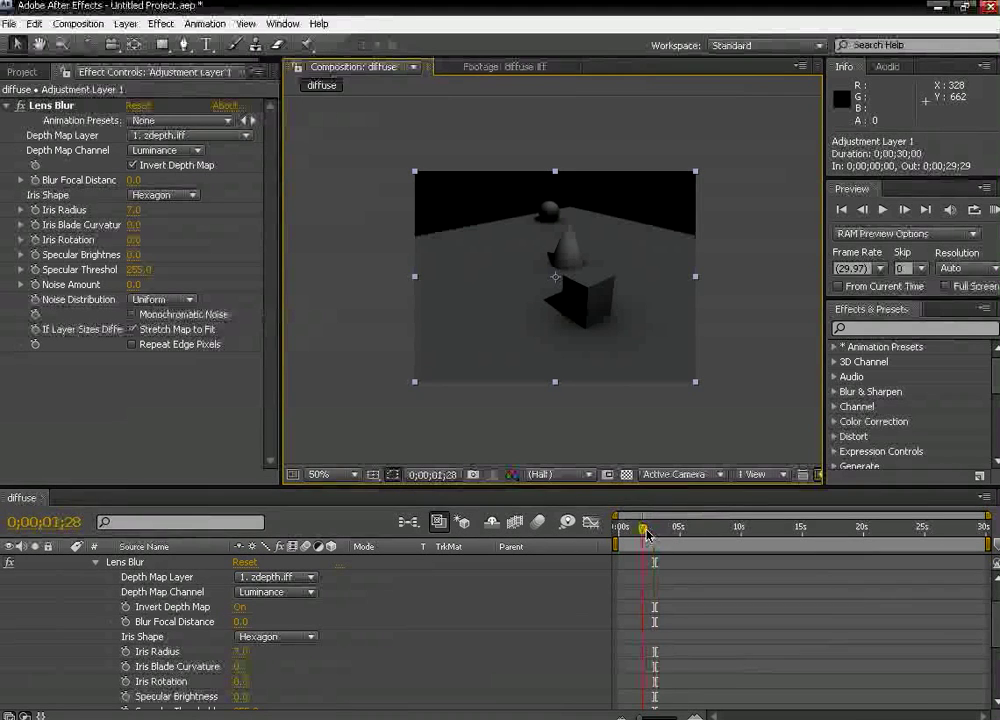
pyautogui.click(35, 210)
pyautogui.moveTo(644, 529); pyautogui.dragTo(707, 530)
pyautogui.moveTo(131, 214); pyautogui.dragTo(150, 212)
pyautogui.scroll(1, 650, 318)
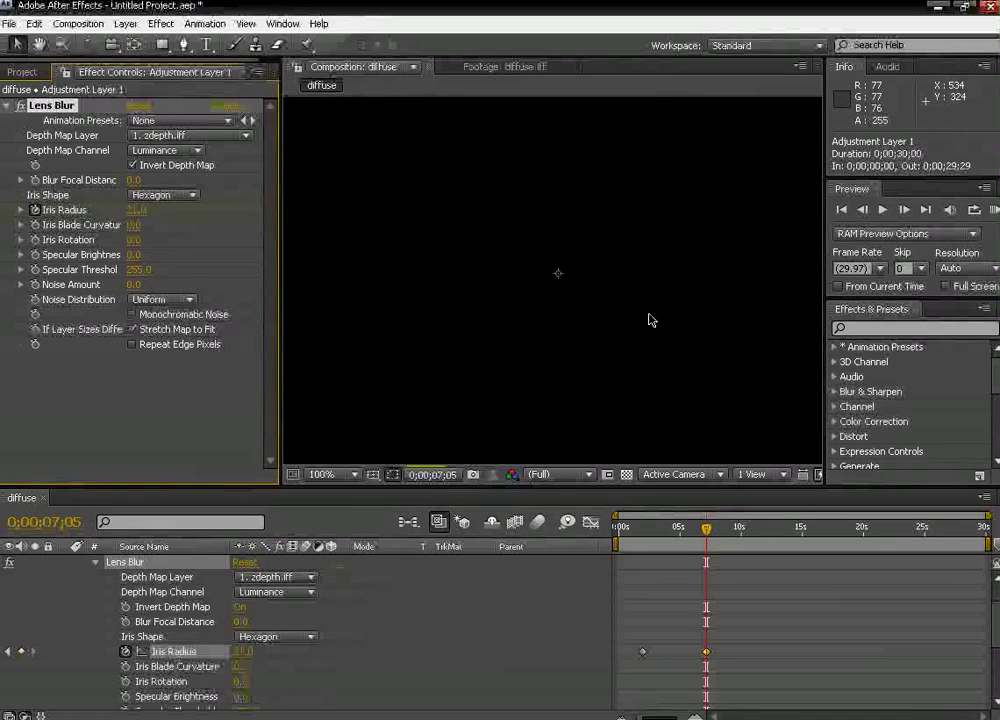
pyautogui.press(',')
pyautogui.scroll(1, 639, 317)
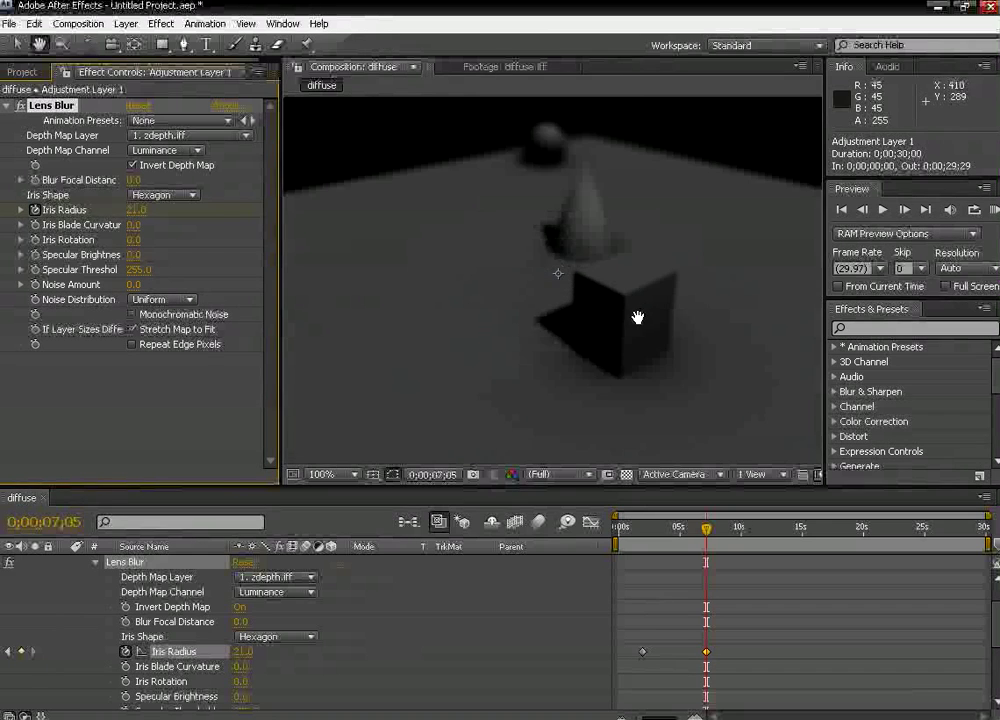
pyautogui.moveTo(622, 318); pyautogui.dragTo(627, 308)
pyautogui.scroll(-1, 620, 309)
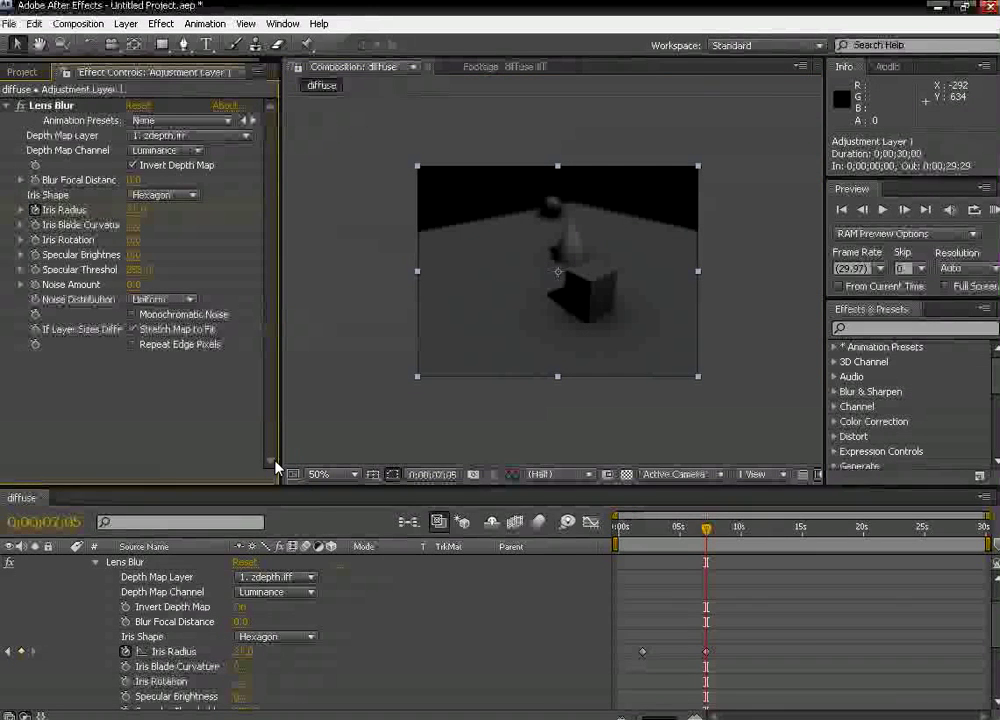
# - Delete both iris radius keyframes, move the current time to 0;00;00;15 and collapse the adjustment layer
pyautogui.moveTo(776, 631); pyautogui.dragTo(631, 690)
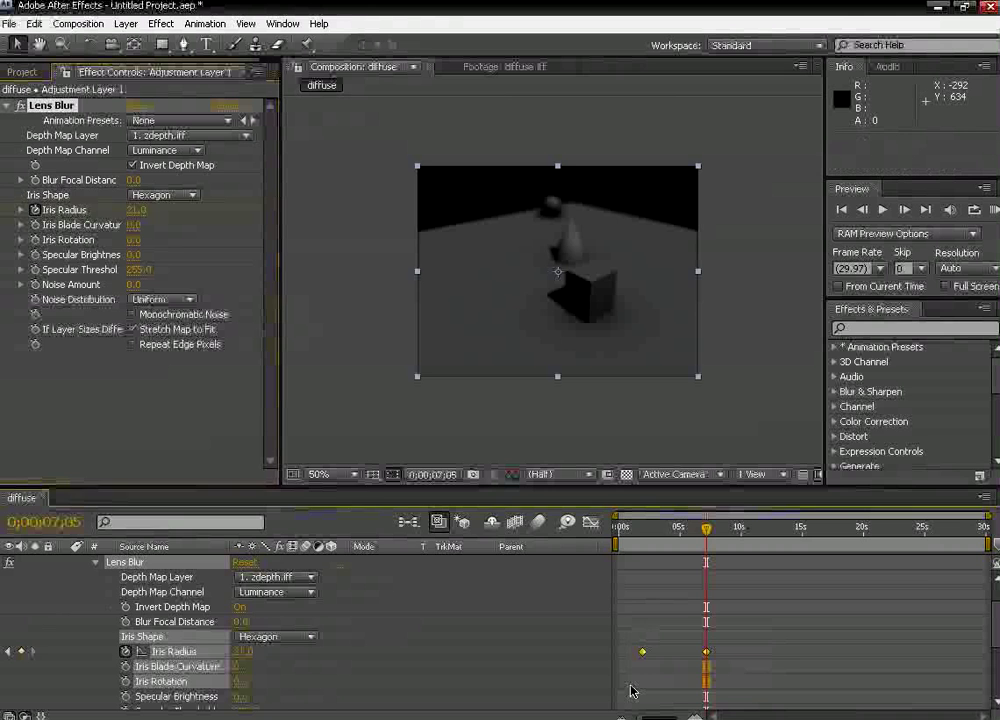
pyautogui.press('Delete')
pyautogui.moveTo(706, 530); pyautogui.dragTo(624, 532)
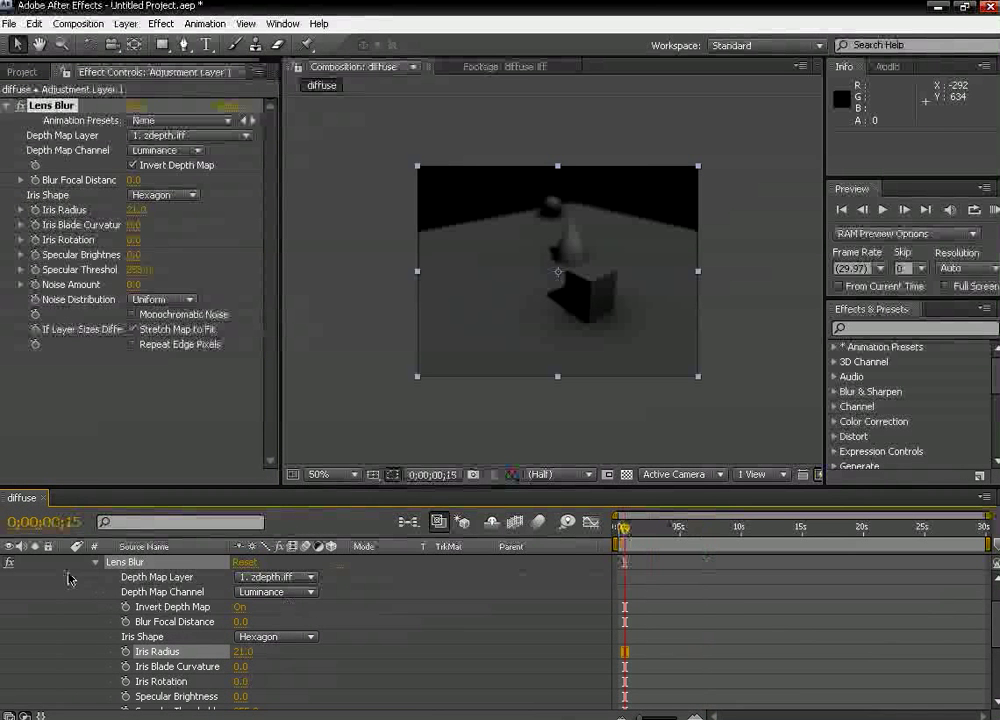
pyautogui.click(95, 566)
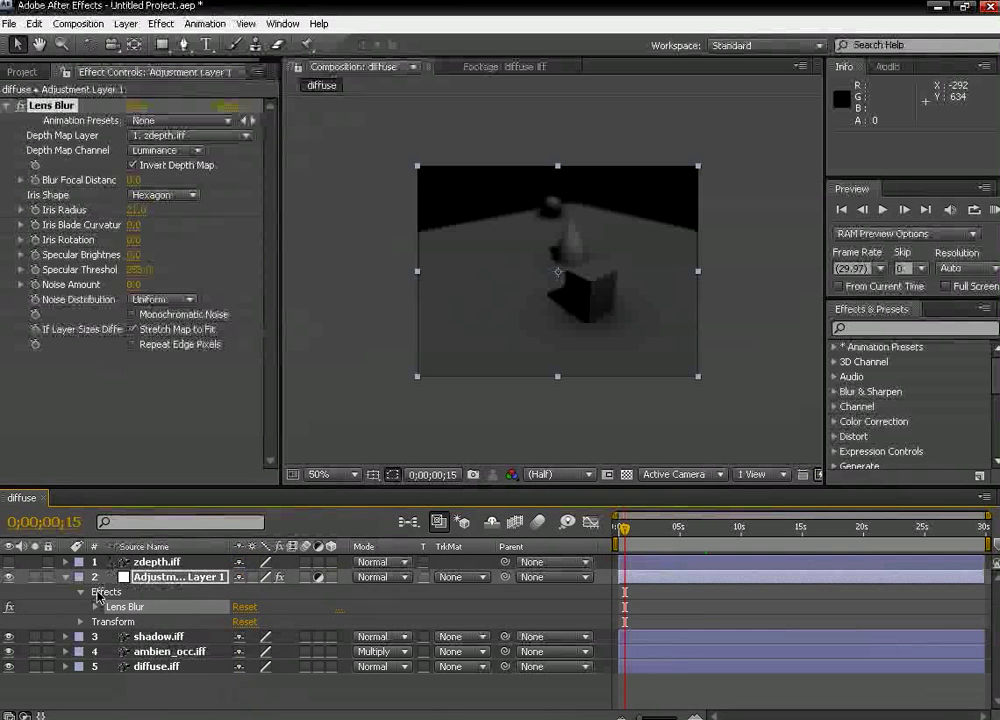
pyautogui.click(66, 577)
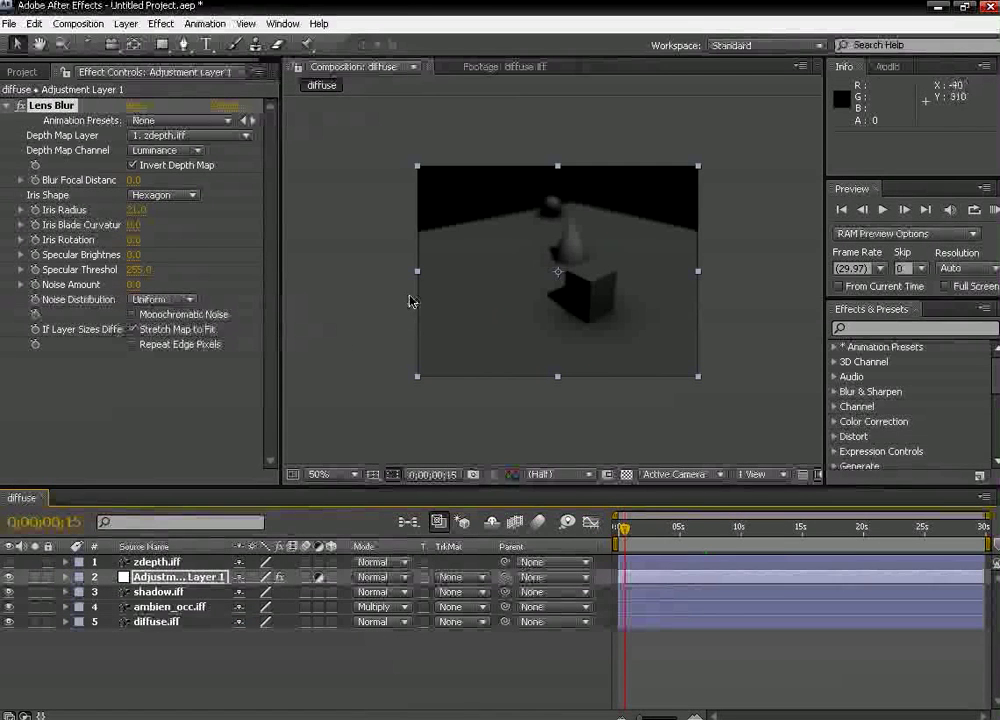
# - Set the Lens Blur iris radius to 6
pyautogui.scroll(1, 570, 329)
pyautogui.scroll(-1, 550, 300)
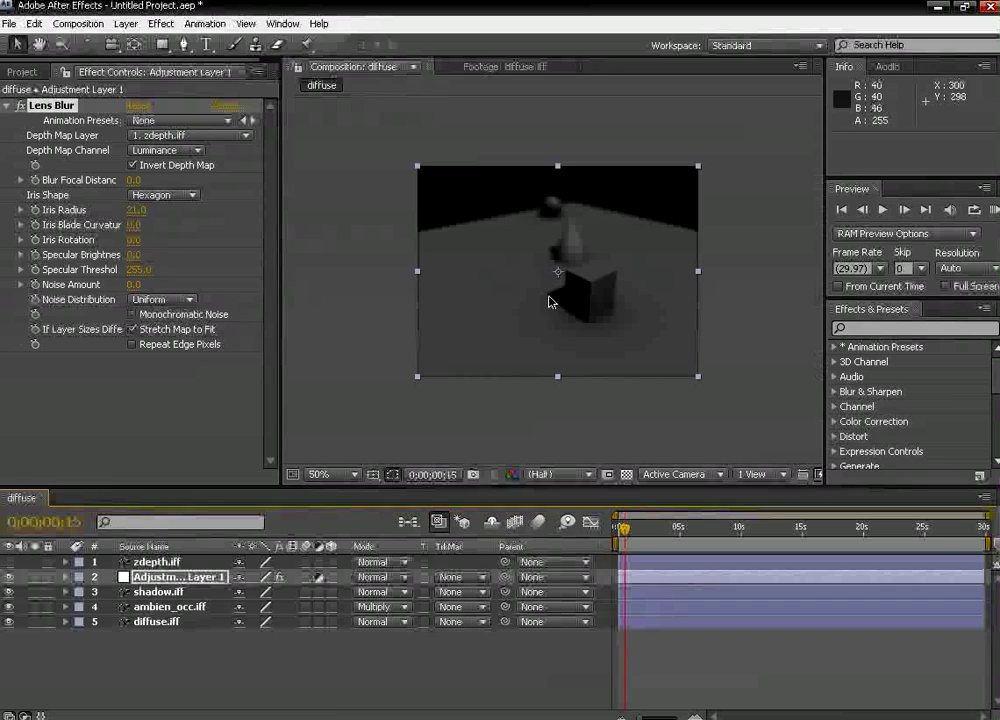
pyautogui.moveTo(566, 296)
pyautogui.mouseDown()
pyautogui.moveTo(563, 306)
pyautogui.moveTo(565, 272)
pyautogui.mouseUp()
pyautogui.scroll(1, 563, 306)
pyautogui.moveTo(146, 211); pyautogui.dragTo(132, 214)
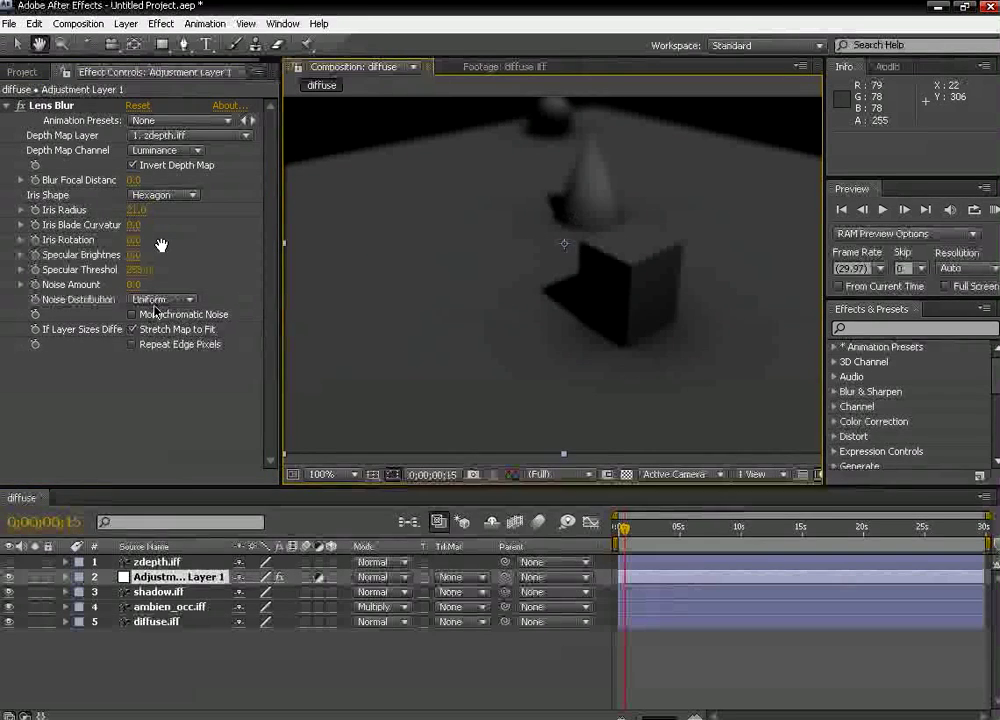
# - Enable Repeat Edge Pixels for the Lens Blur, comparing the frame's left edge with the option on and off
pyautogui.scroll(-2, 500, 335)
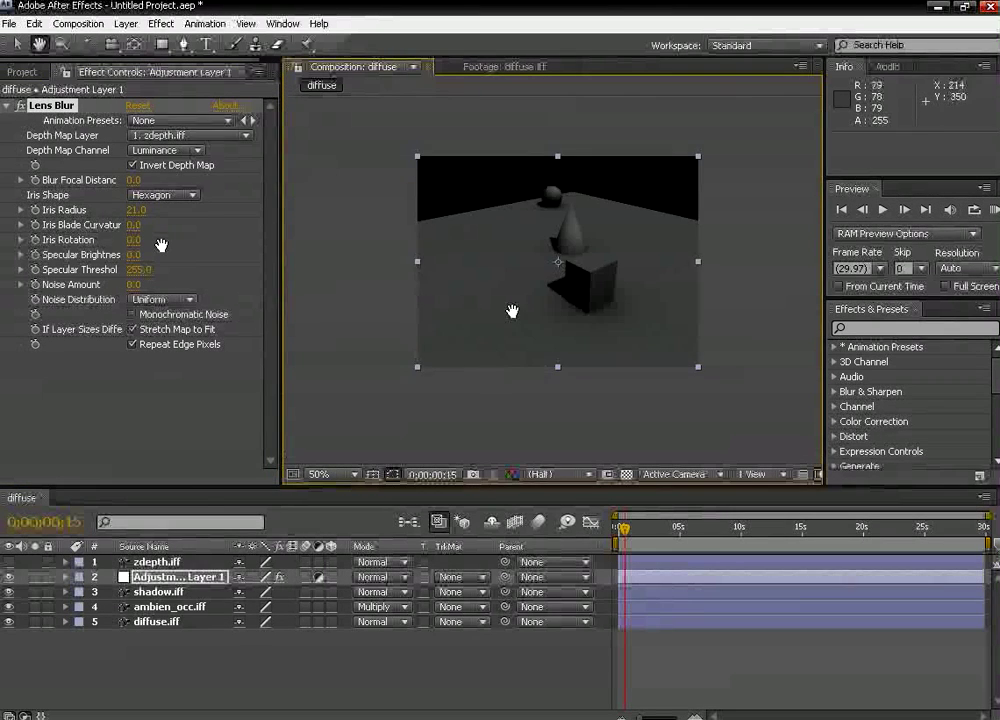
pyautogui.scroll(2, 539, 313)
pyautogui.scroll(-2, 555, 314)
pyautogui.scroll(1, 544, 315)
pyautogui.moveTo(464, 299); pyautogui.dragTo(469, 370)
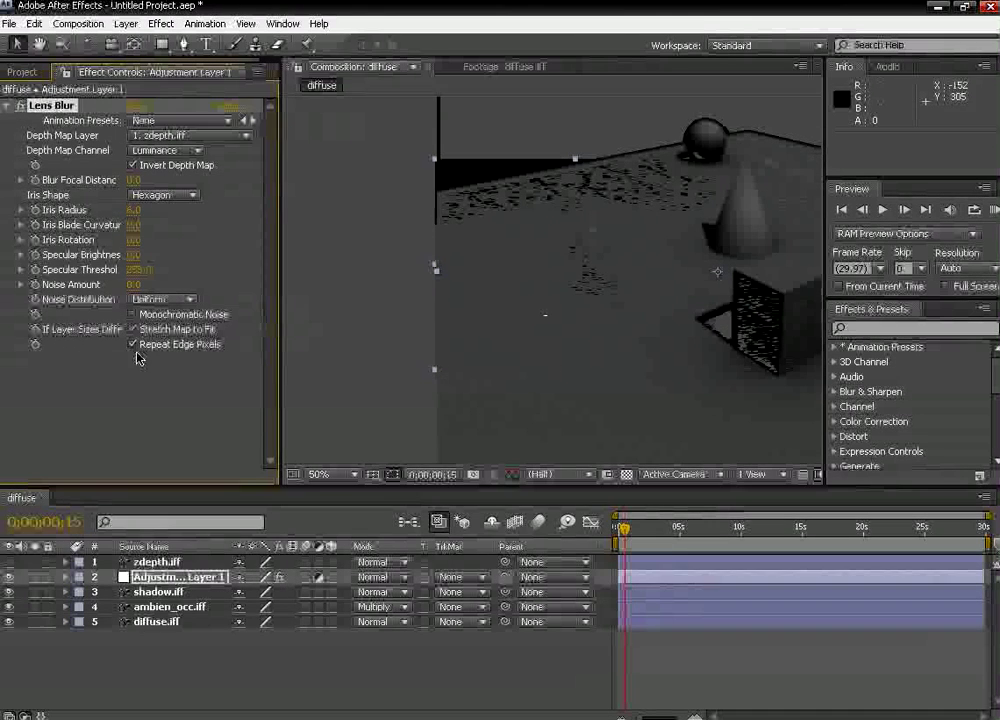
pyautogui.scroll(2, 500, 318)
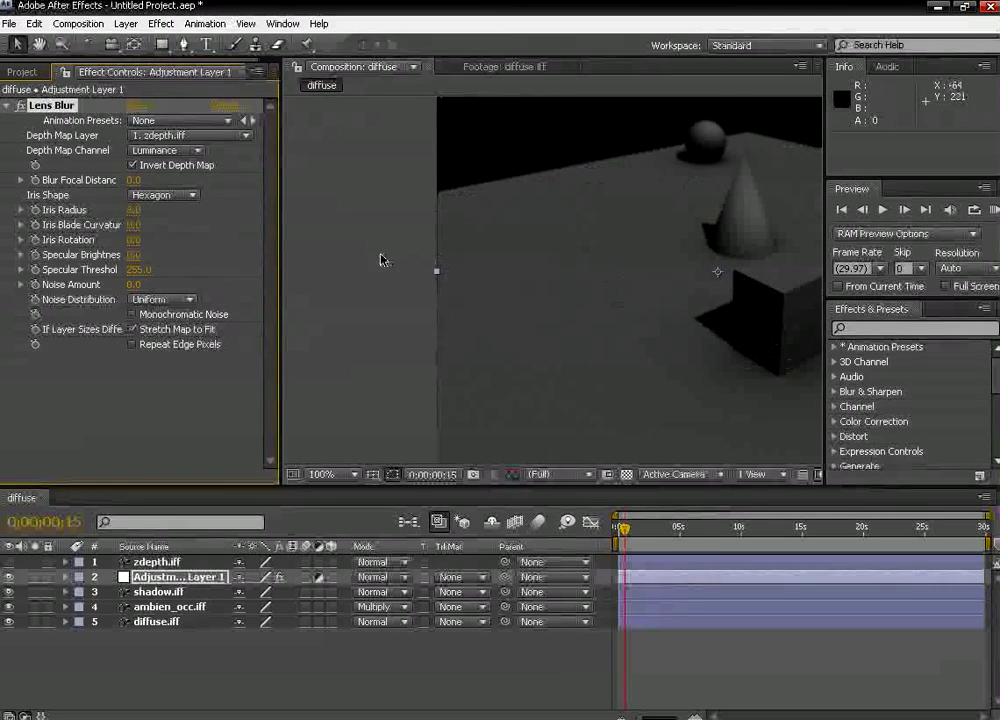
pyautogui.click(133, 344)
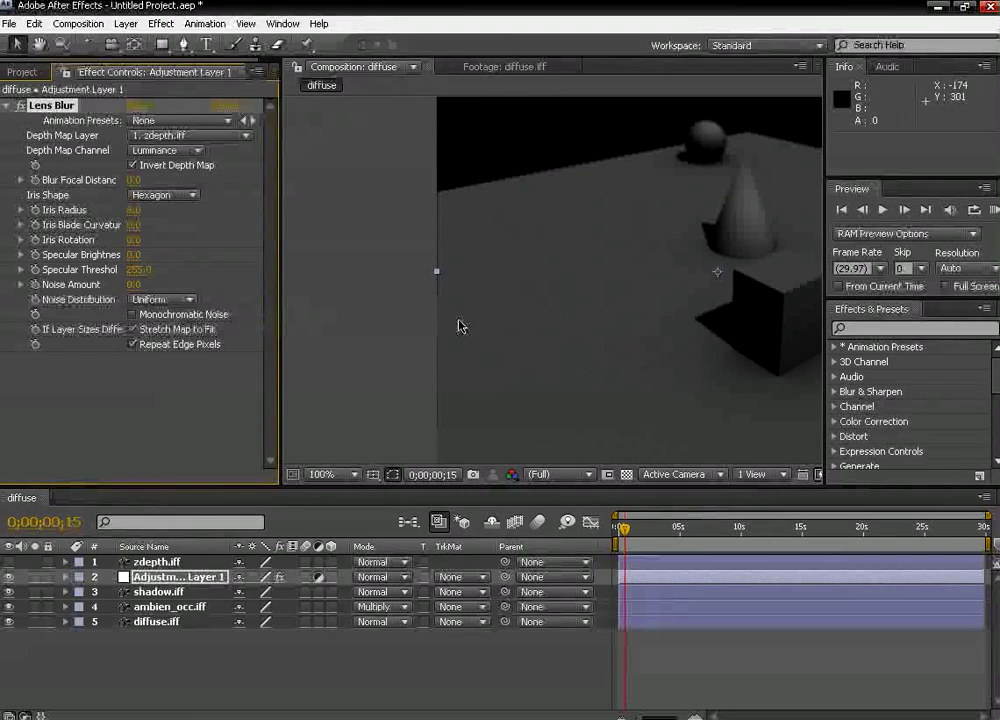
# - Examine the blurred cone, cube and frame edges at different magnifications, and deselect the adjustment layer
pyautogui.scroll(-3, 600, 320)
pyautogui.scroll(3, 685, 310)
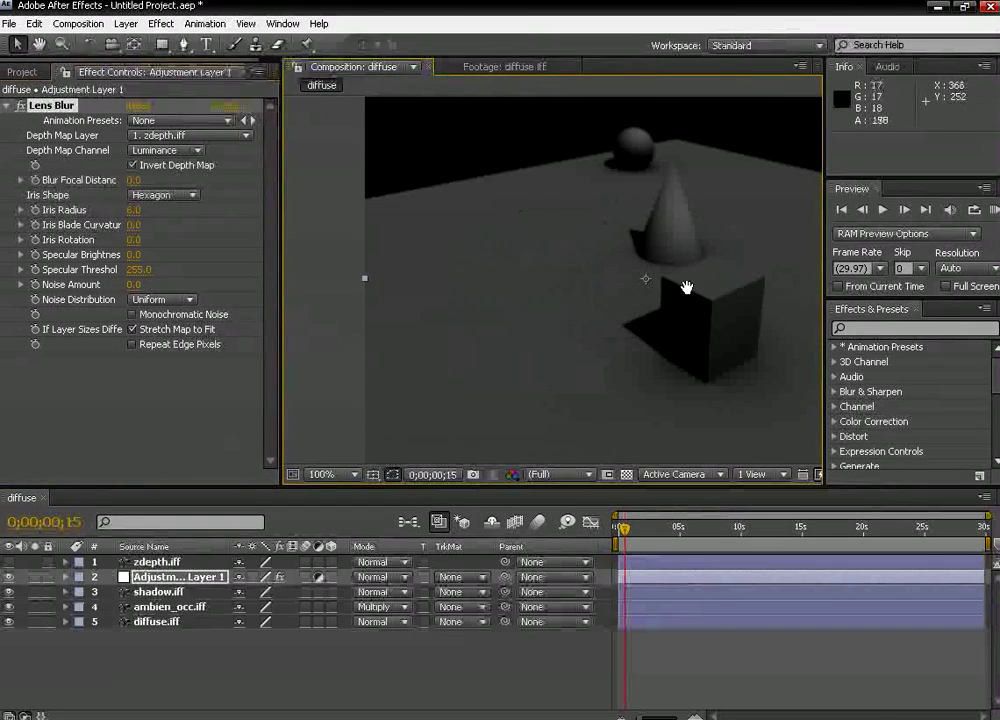
pyautogui.scroll(-3, 510, 279)
pyautogui.scroll(3, 516, 241)
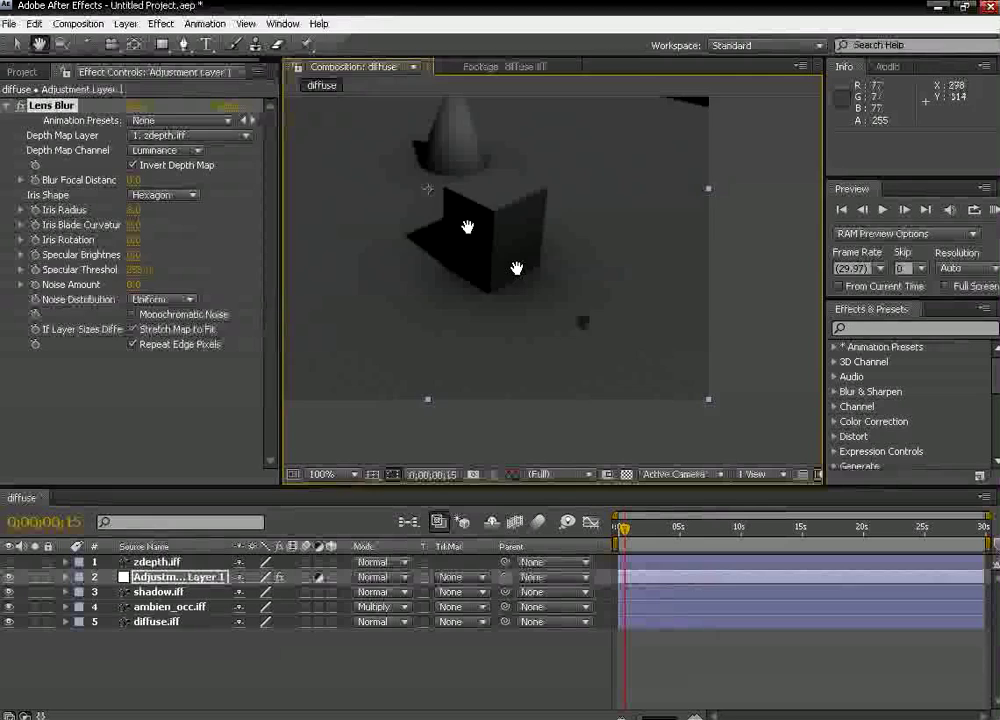
pyautogui.click(544, 688)
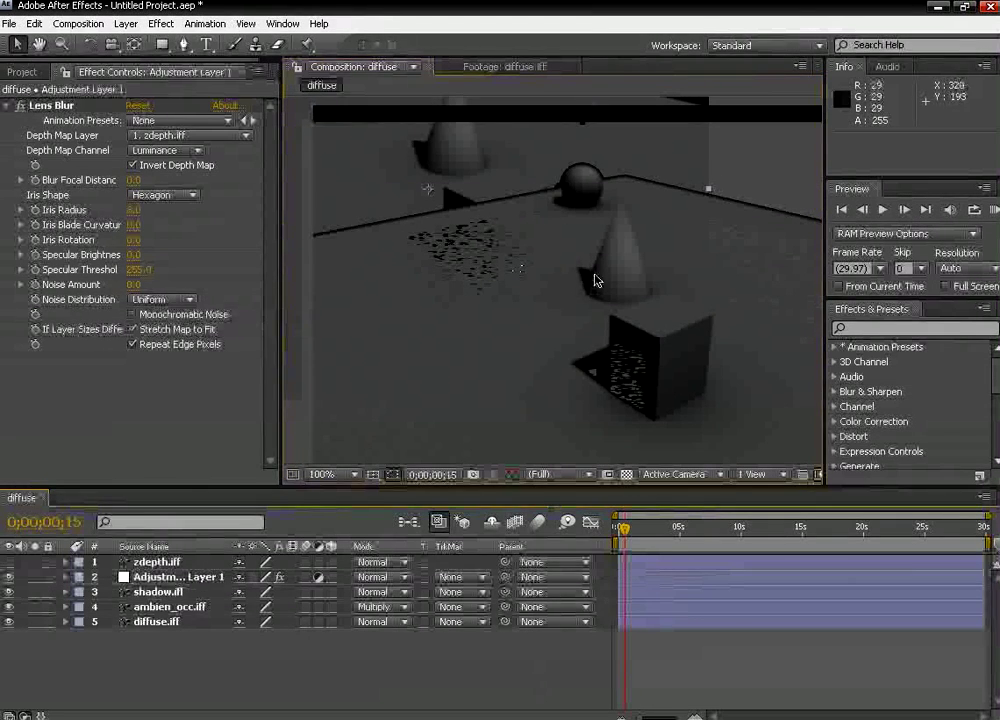